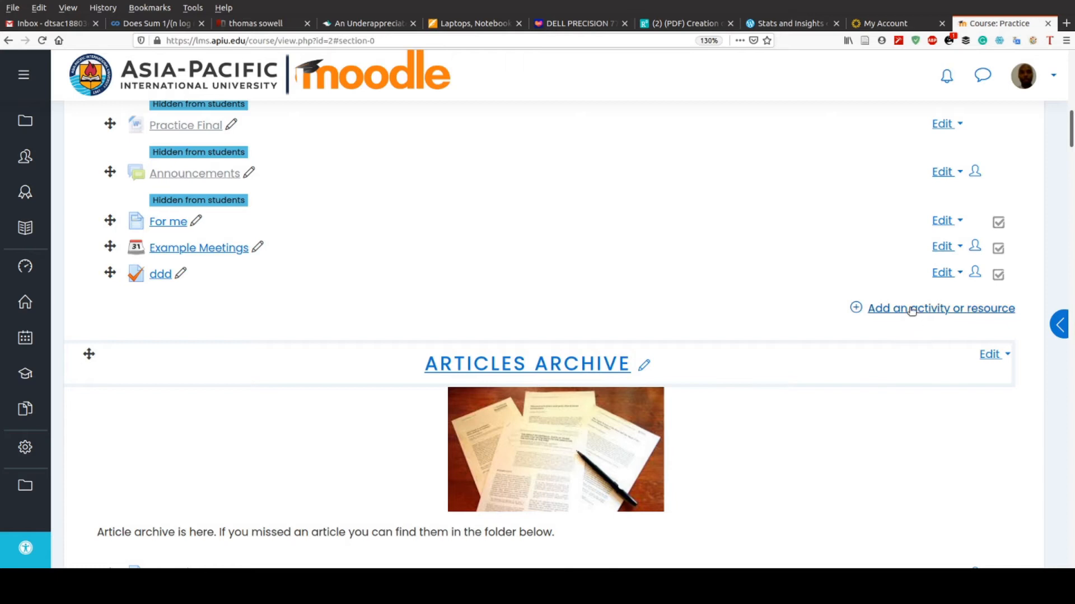
Add a new Interactive Content activity to the course section above Articles Archive.
click(909, 307)
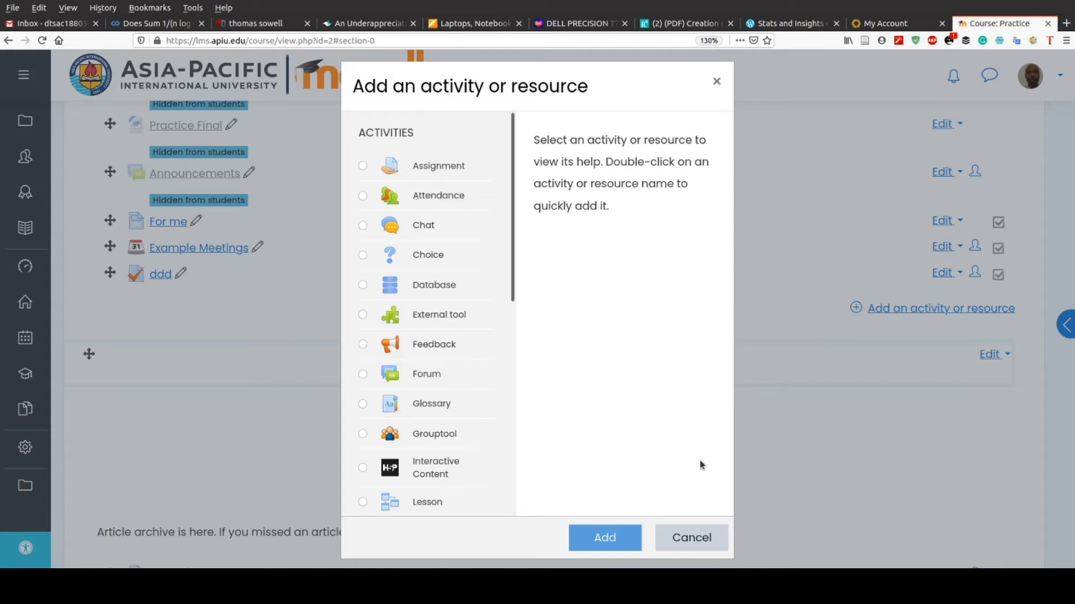
click(389, 473)
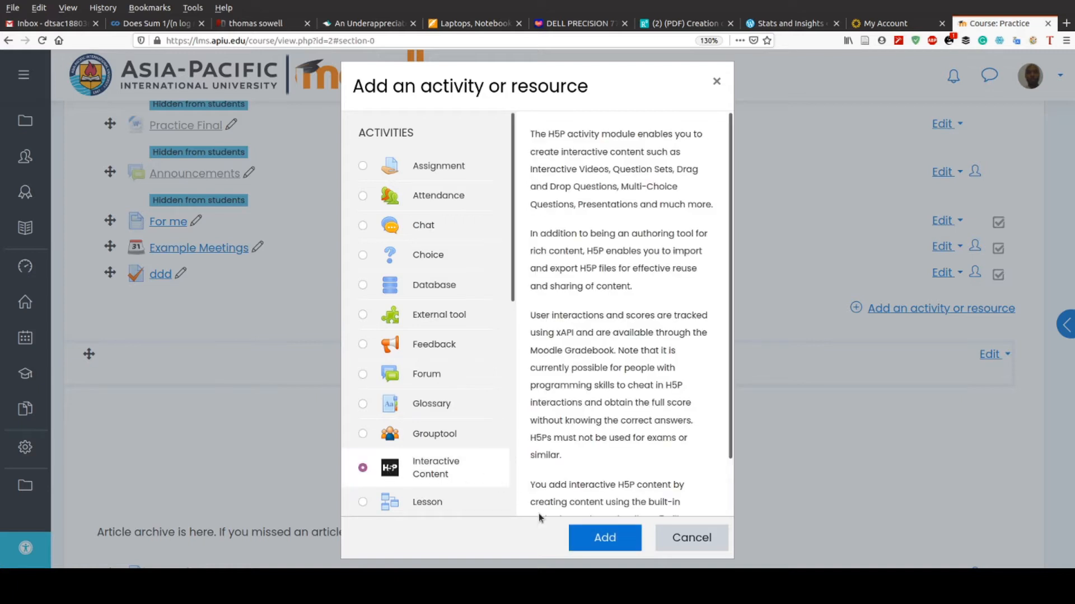
click(609, 538)
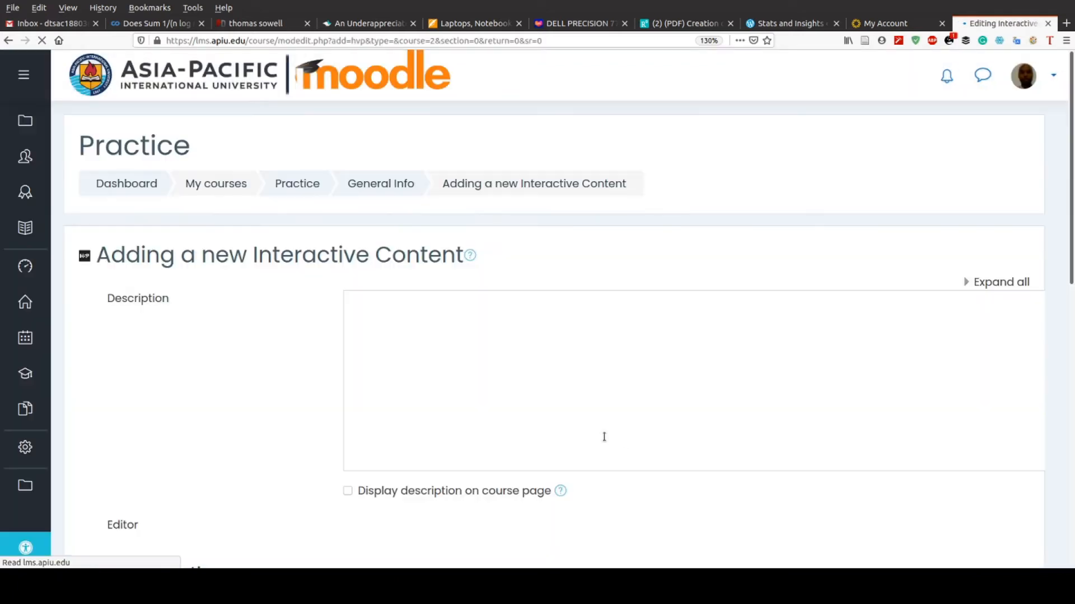
Choose Interactive Video as the content type for the new activity.
scroll(683, 340, down, 4)
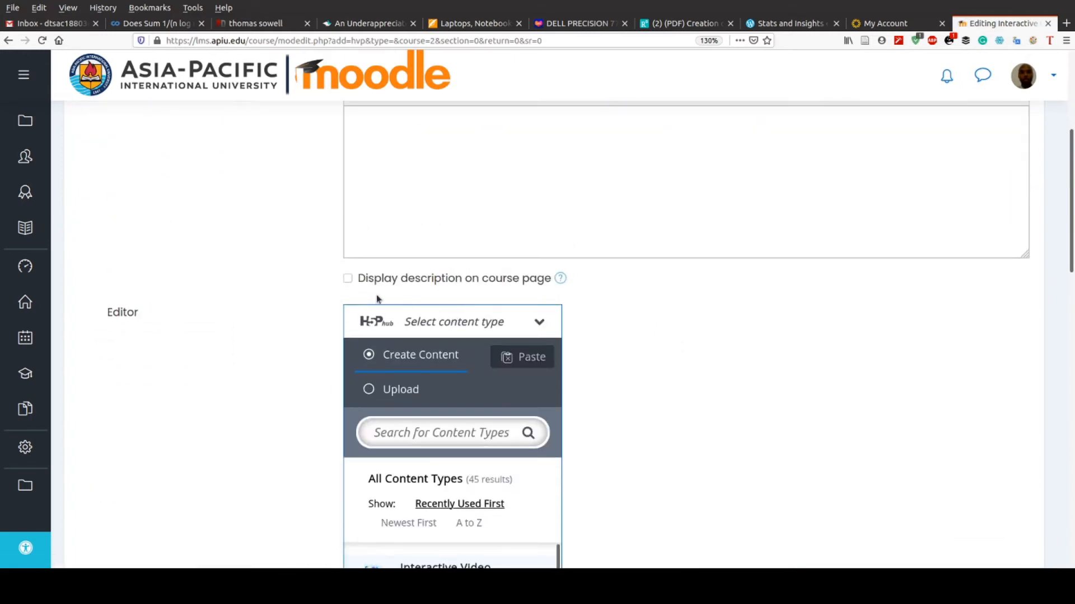
scroll(246, 363, down, 3)
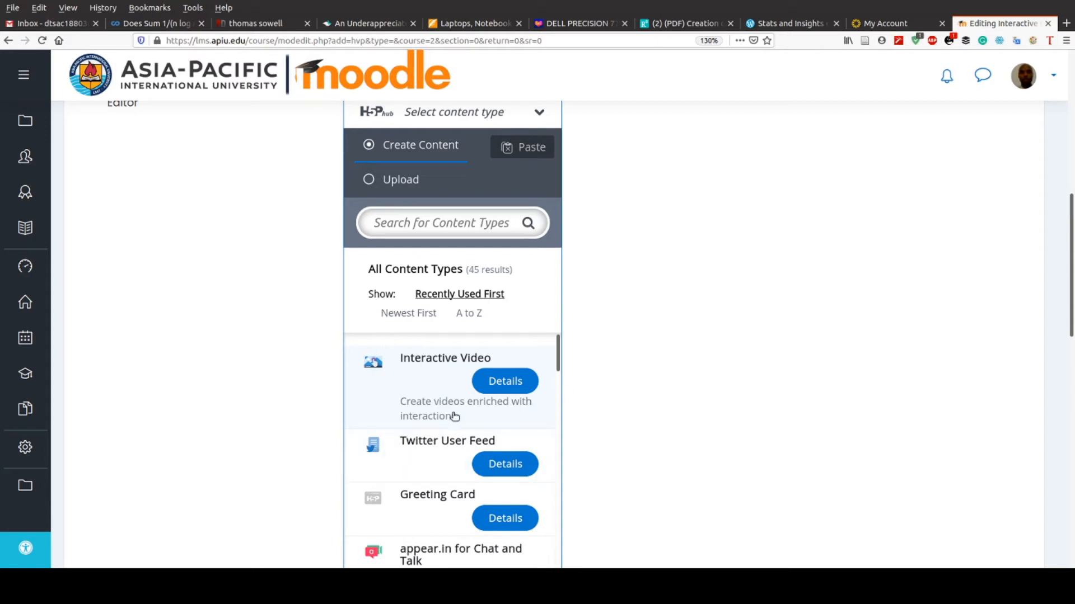
click(430, 404)
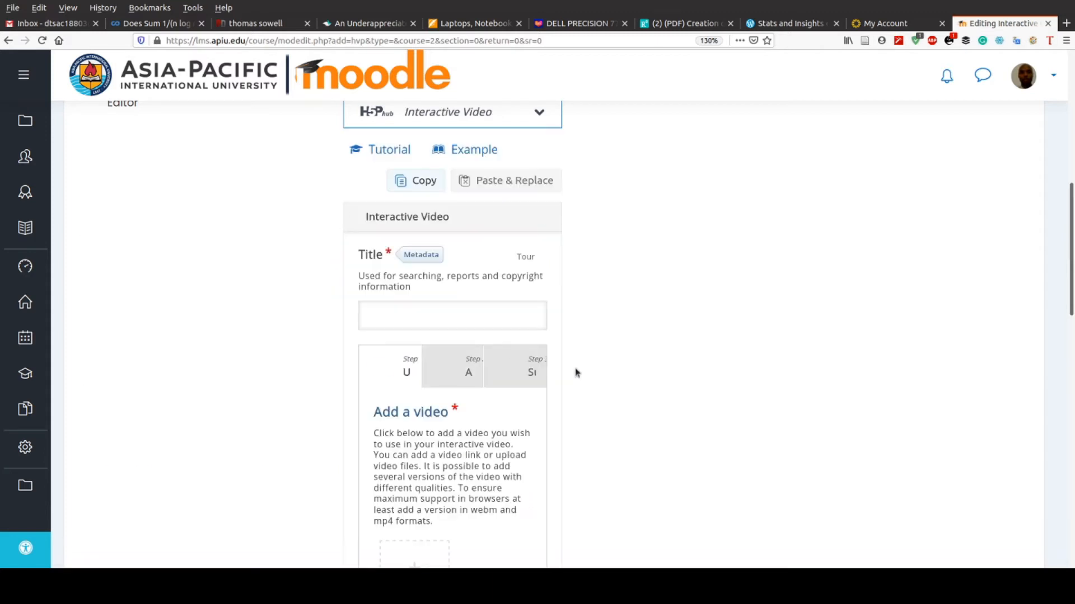
Look over the Interactive Video form and expand its editor to fullscreen.
scroll(575, 370, up, 2)
scroll(575, 368, up, 2)
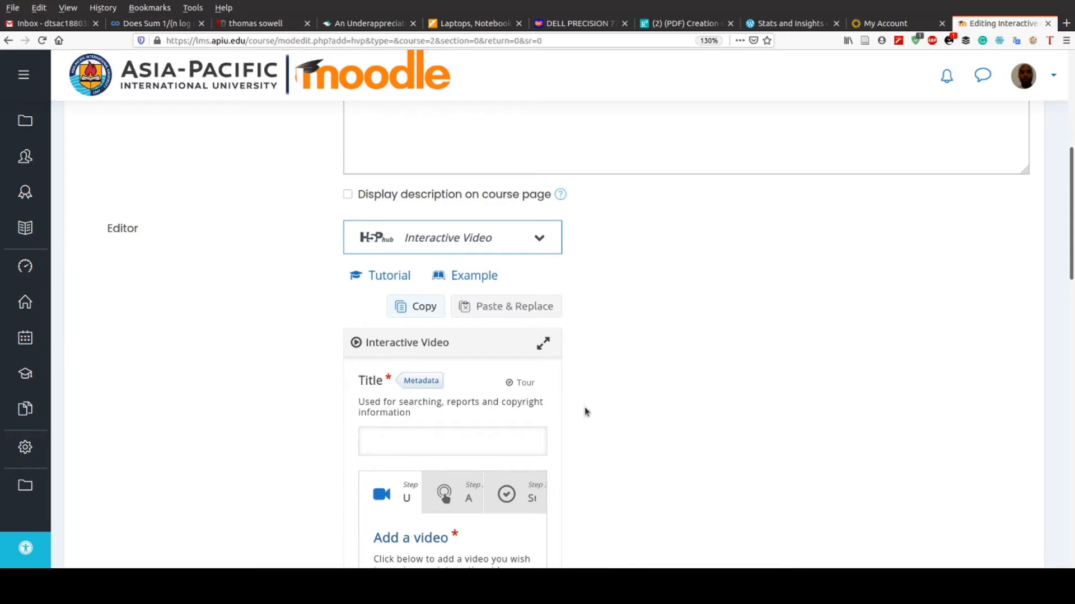
scroll(584, 412, down, 10)
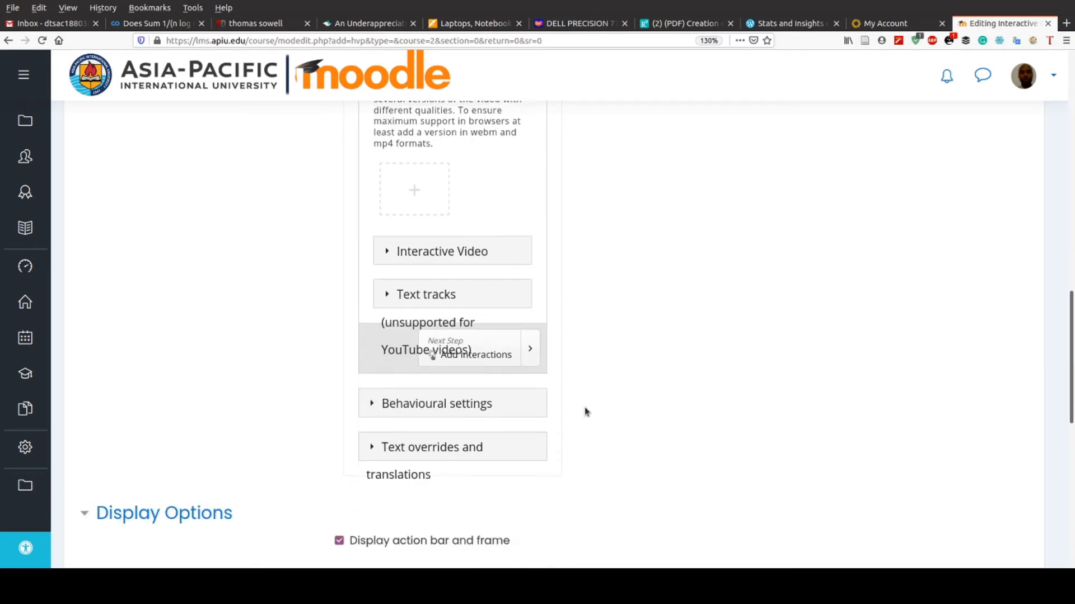
scroll(584, 412, up, 8)
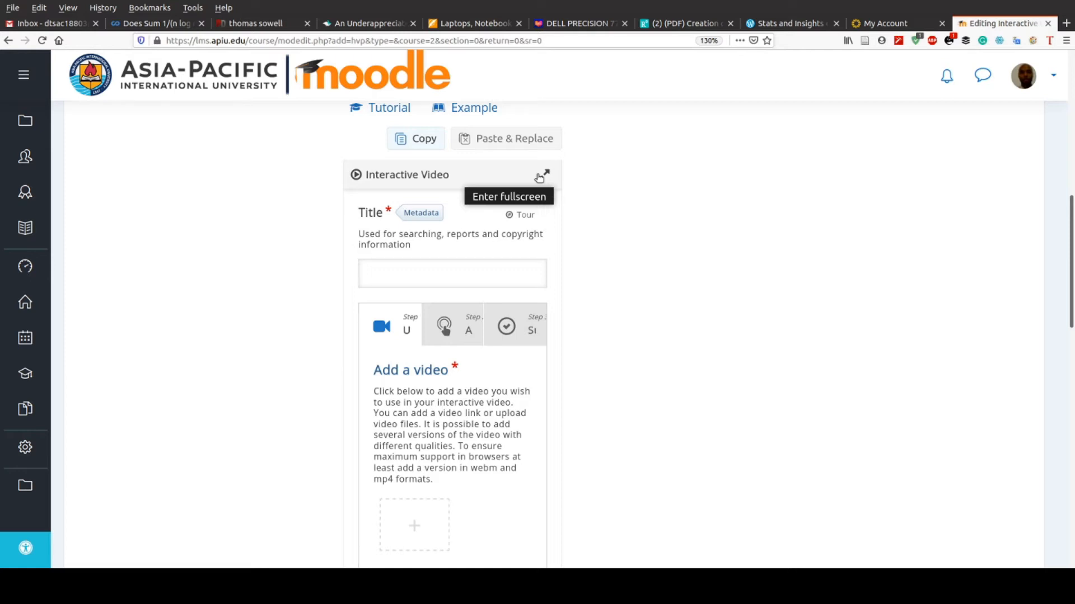
click(542, 177)
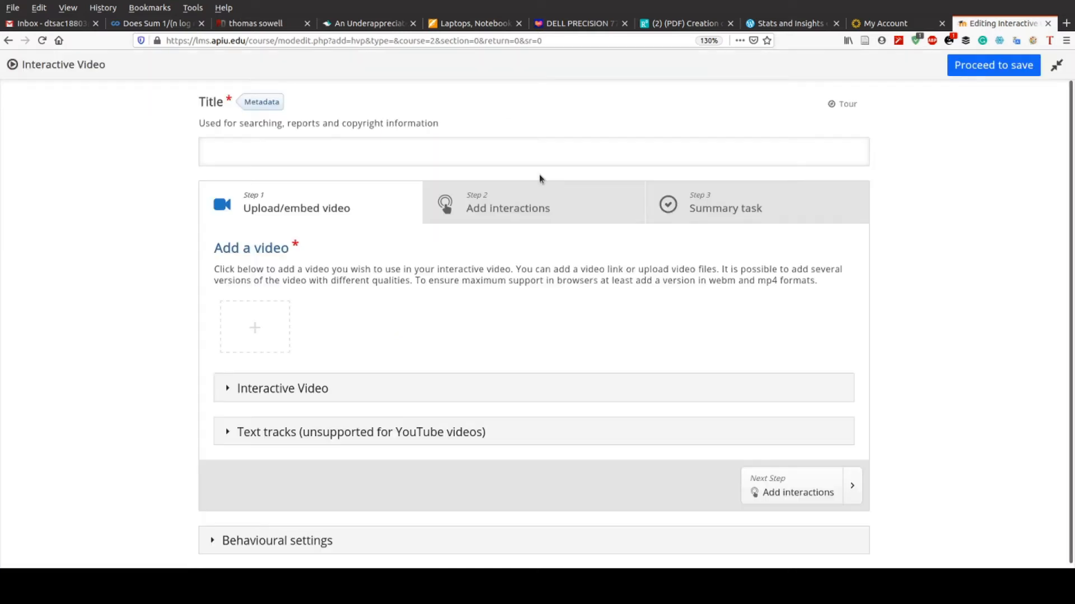
Enter "Example" as the title of the interactive video.
scroll(568, 193, down, 1)
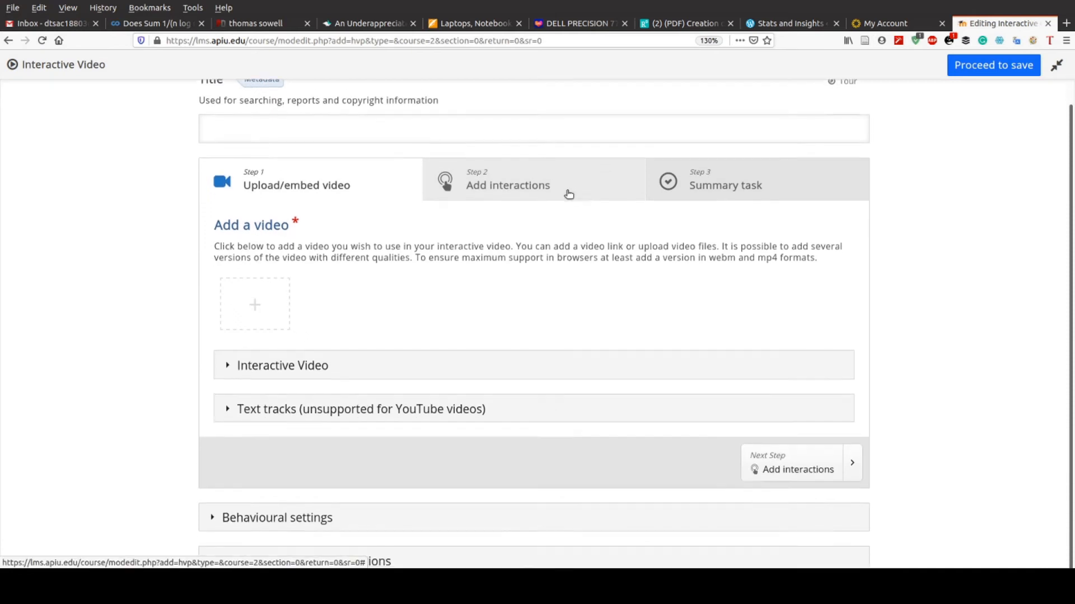
scroll(559, 196, up, 1)
click(286, 157)
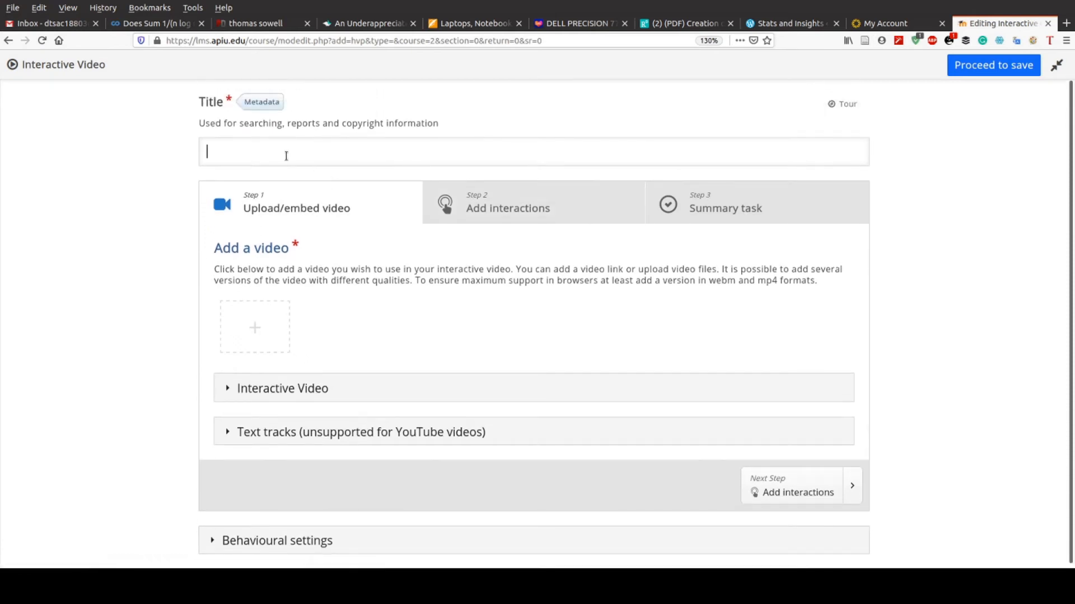
text(Example)
Start adding a video, open YouTube in a new browser tab, and copy the URL of the paused CBN News video "We Will Not Render to Caesar".
click(255, 328)
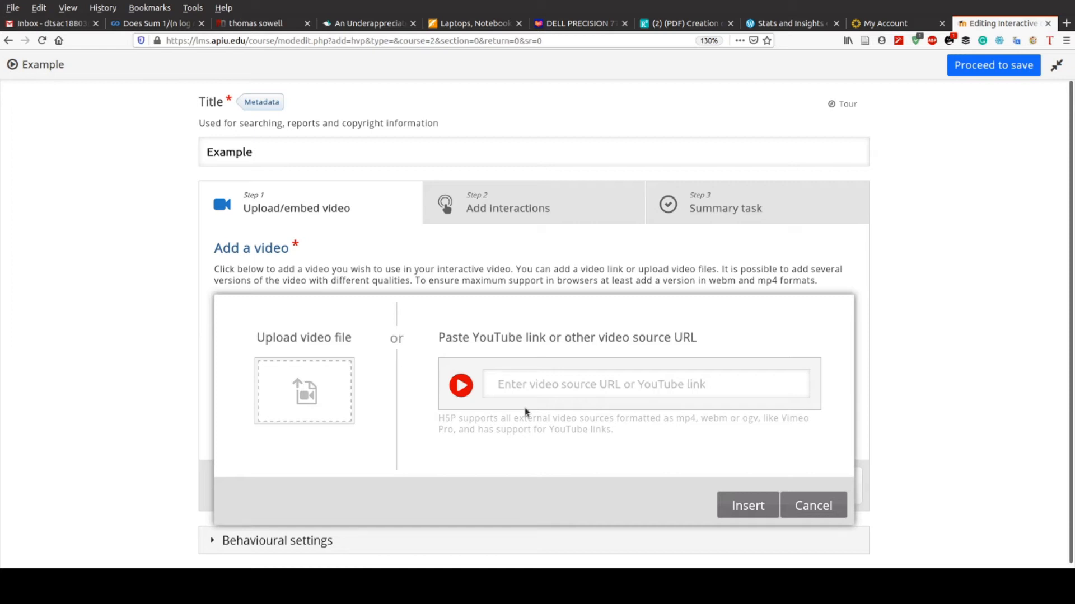
click(1066, 23)
click(350, 270)
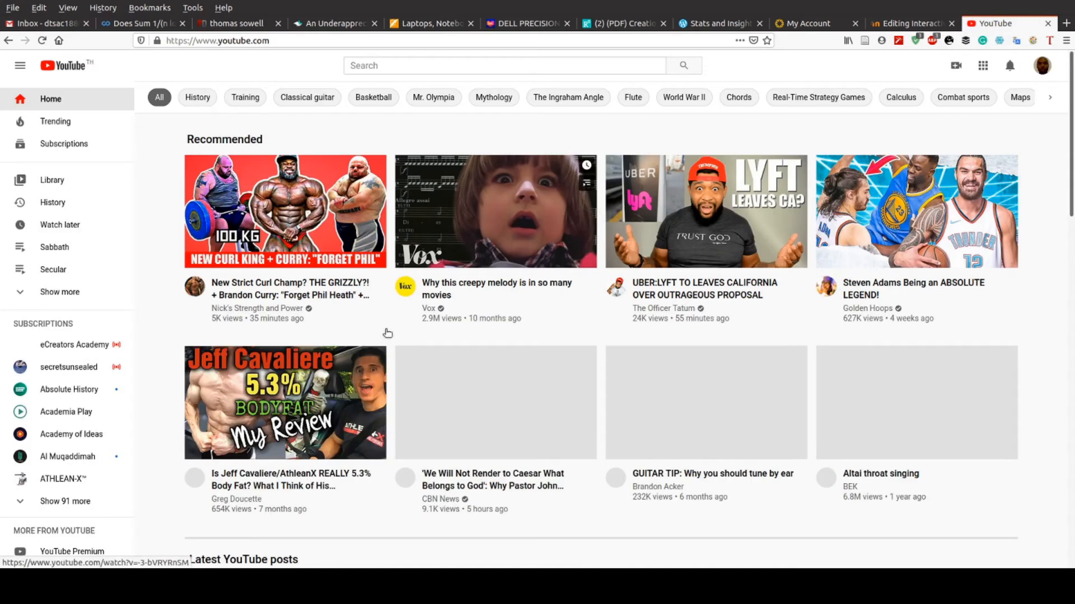
click(462, 413)
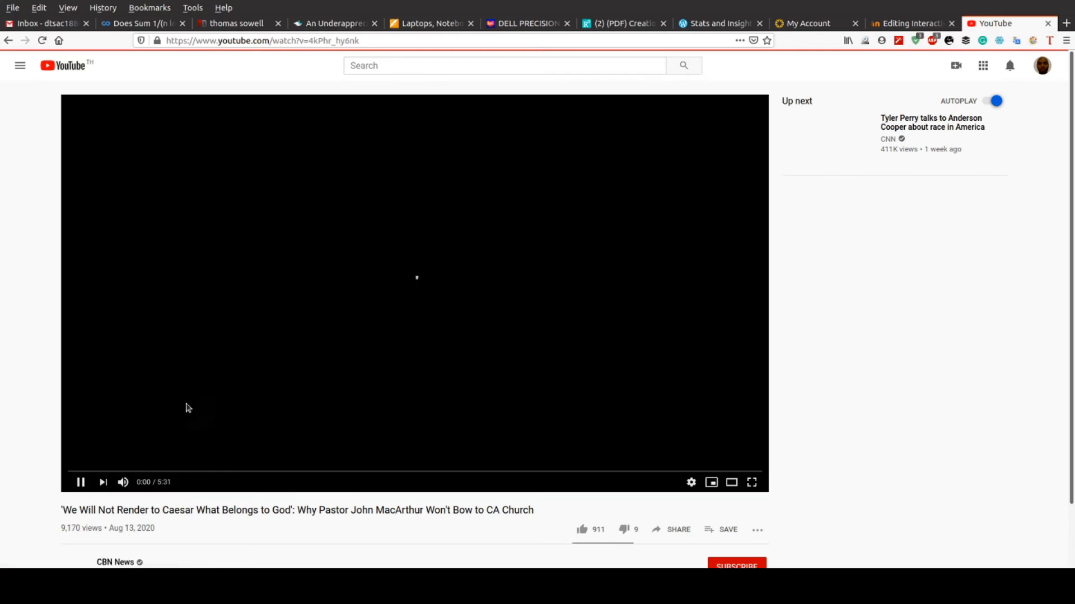
click(80, 485)
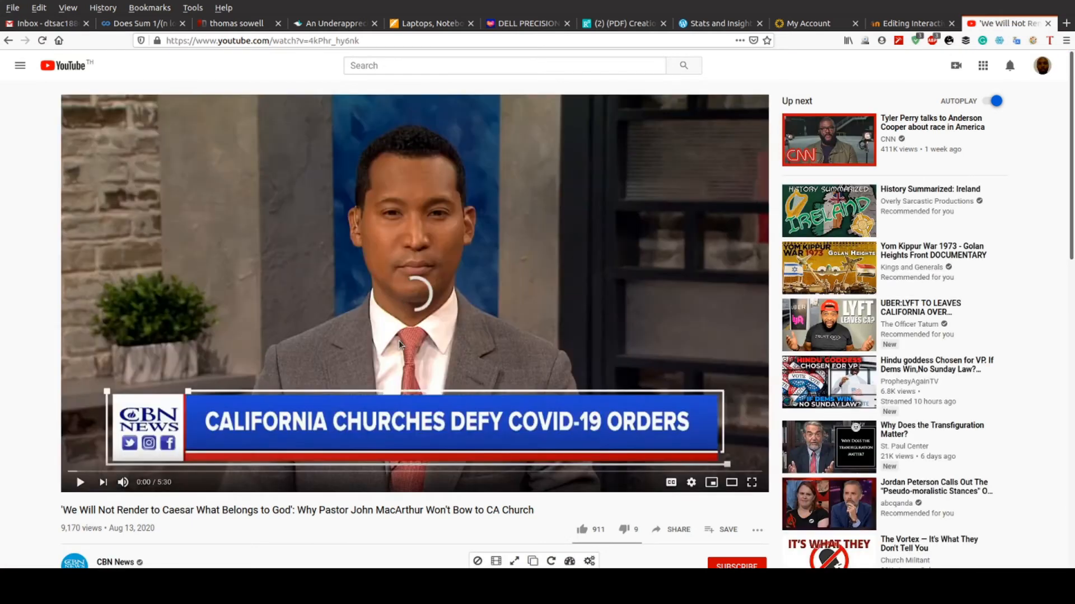
right_click(399, 344)
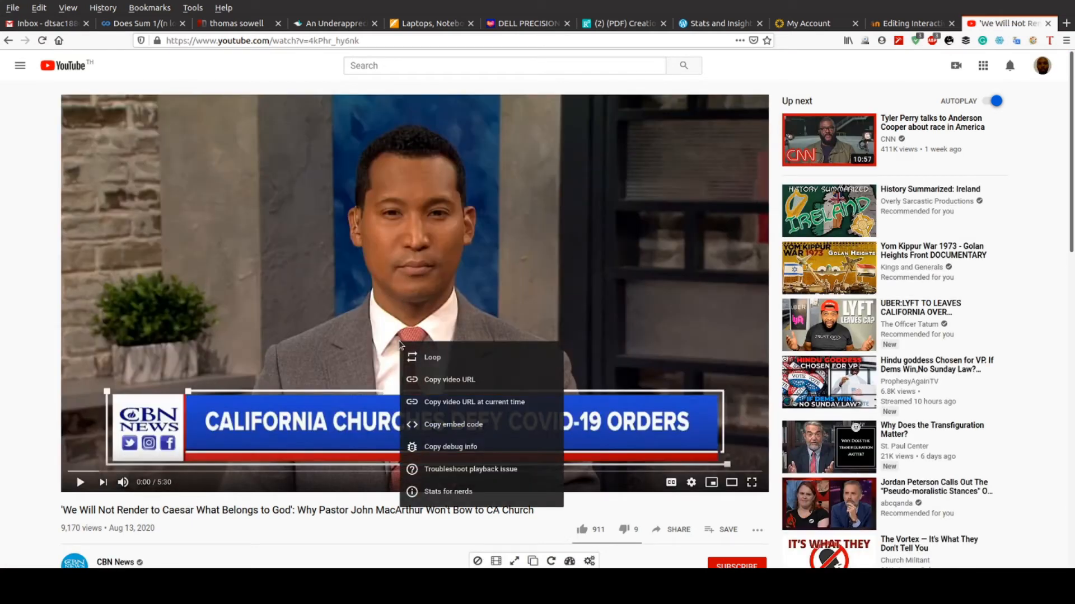
click(423, 384)
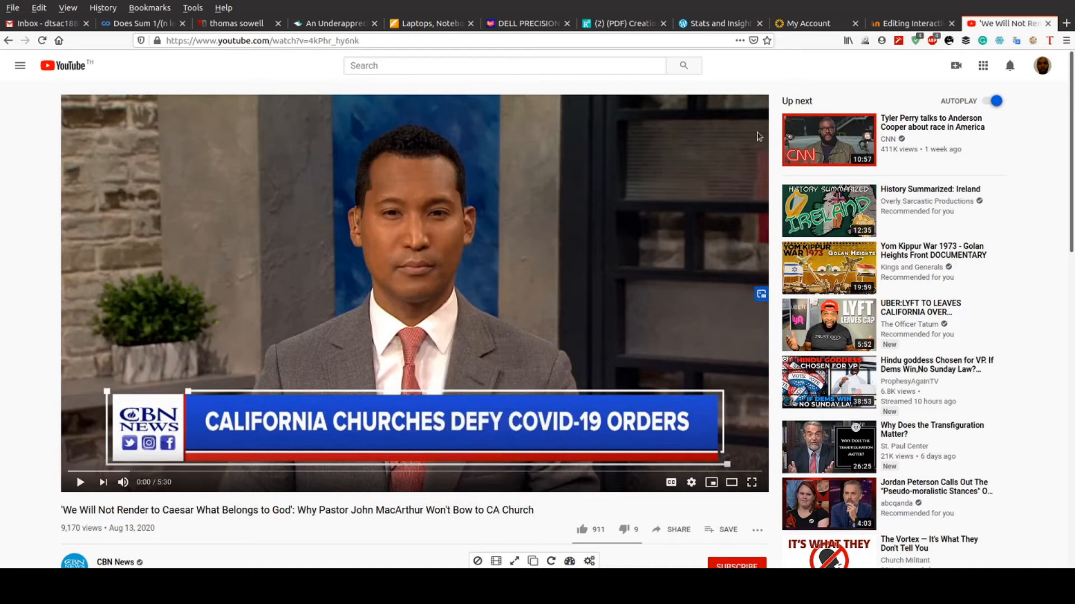
Return to the Moodle editor and insert the copied YouTube link as the activity's video source.
click(910, 23)
click(522, 386)
key(ctrl+v)
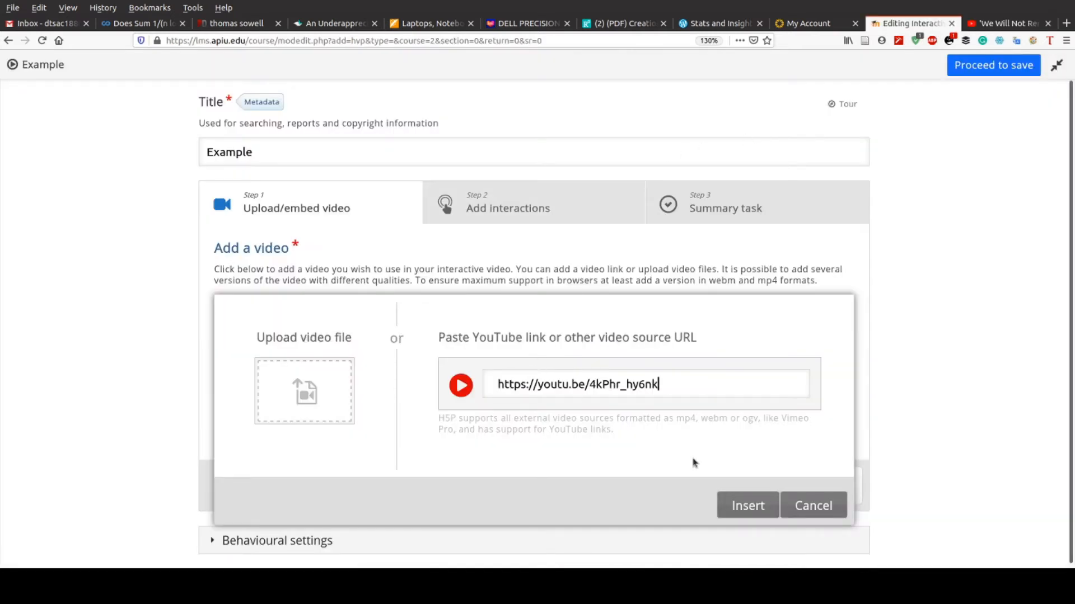
click(742, 507)
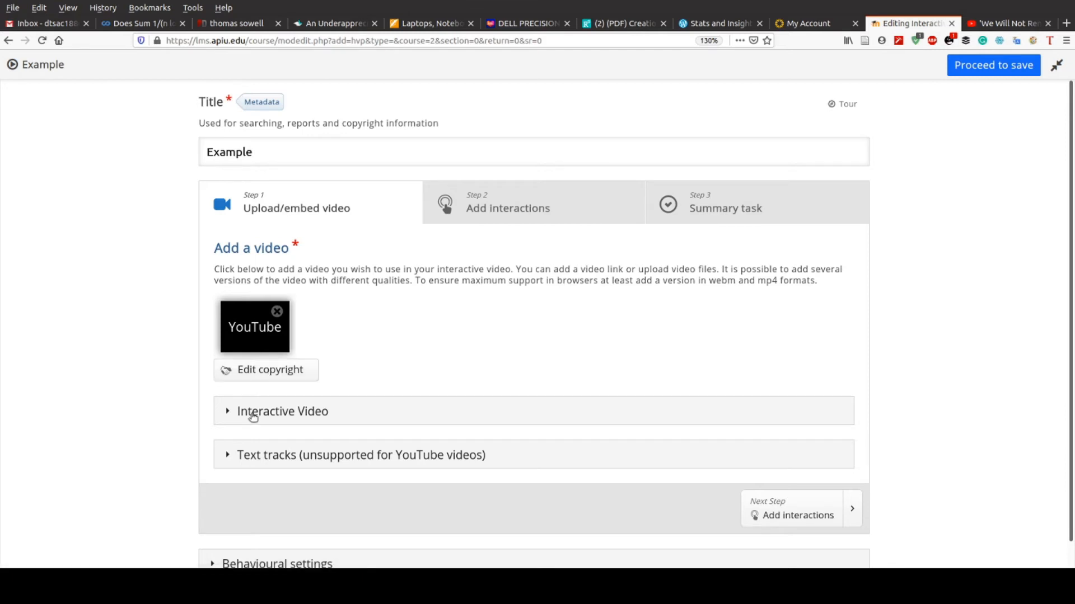
Examine the Interactive Video title, description and poster image options, along with the text track settings.
click(227, 412)
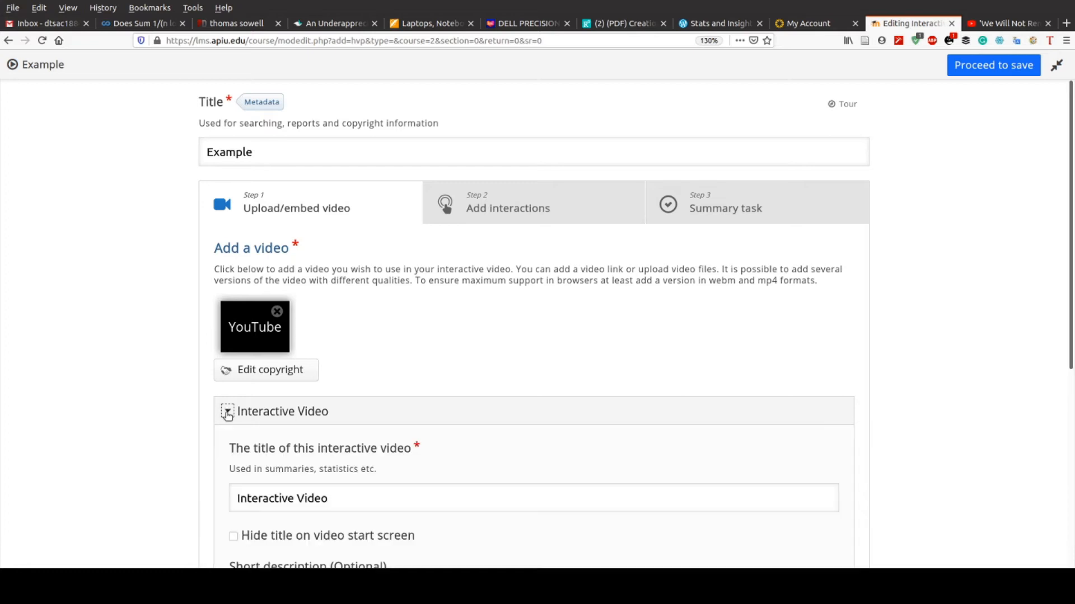
scroll(227, 414, down, 5)
click(339, 242)
drag(340, 242, 233, 242)
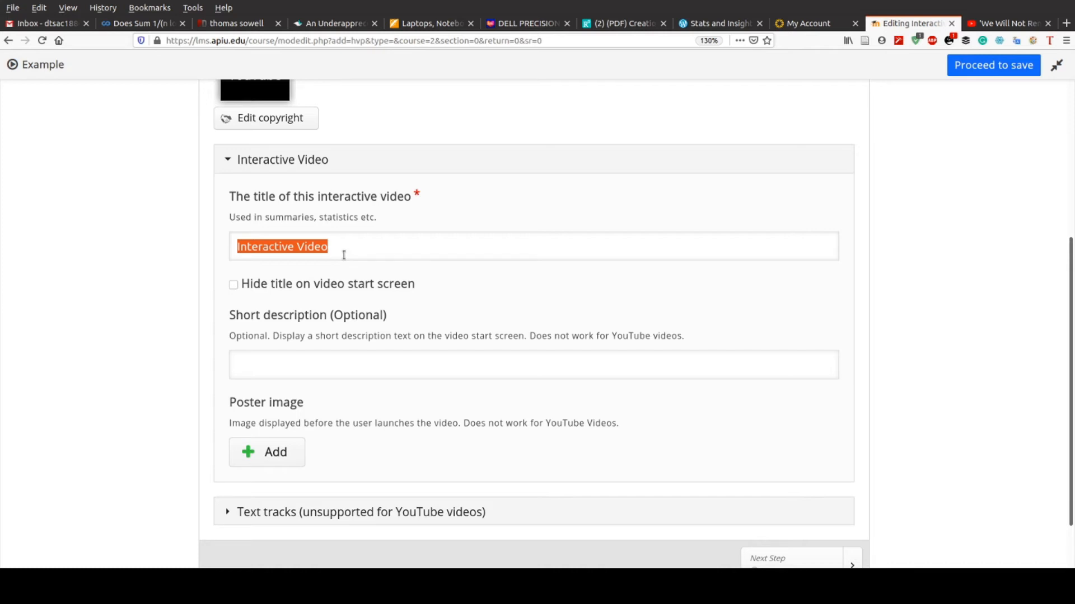
click(318, 349)
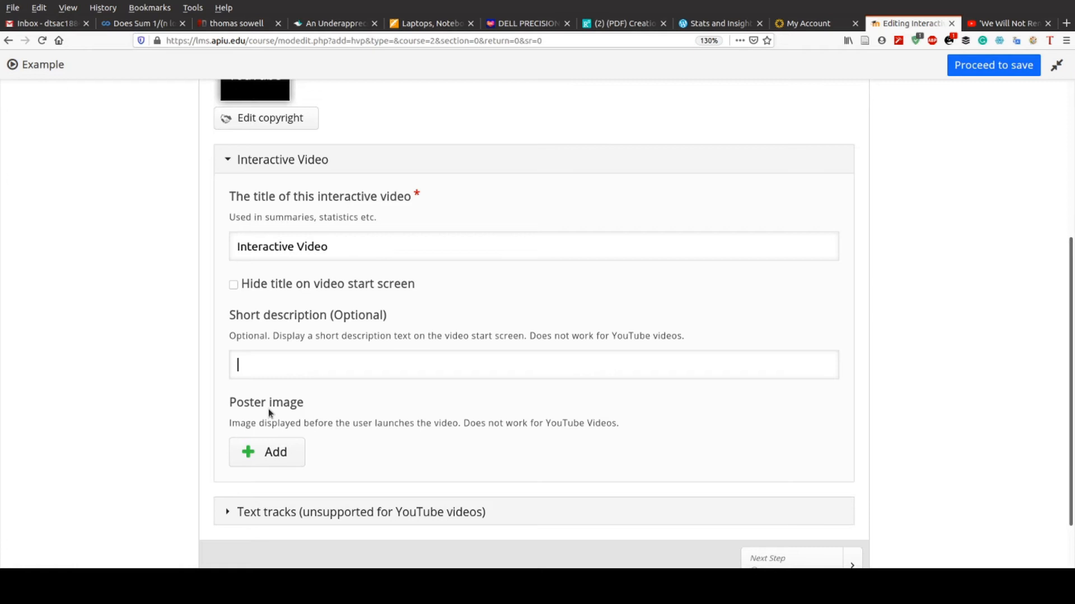
scroll(267, 409, down, 2)
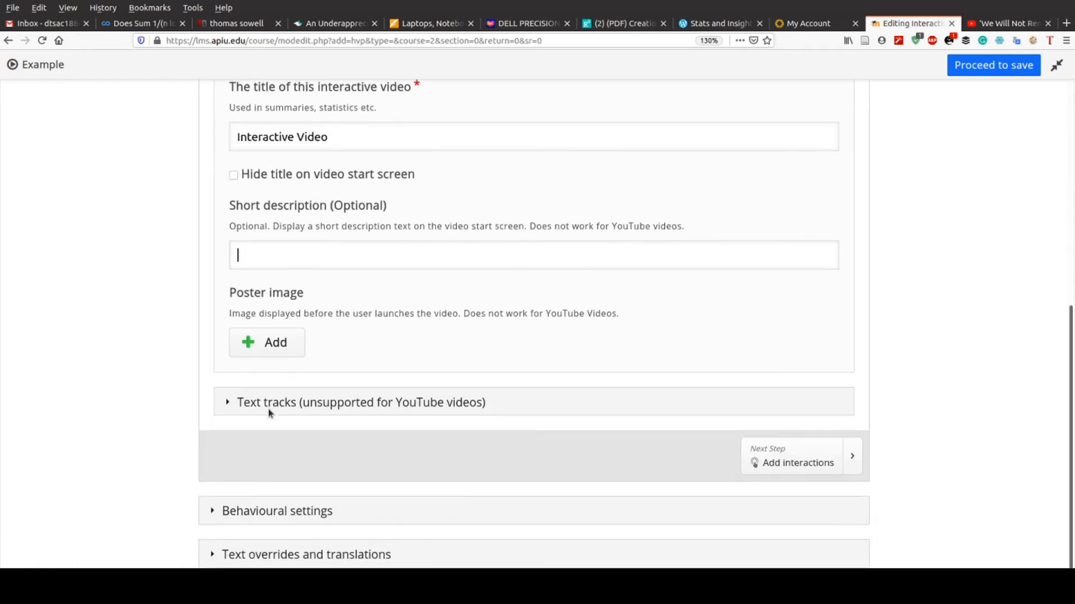
click(239, 402)
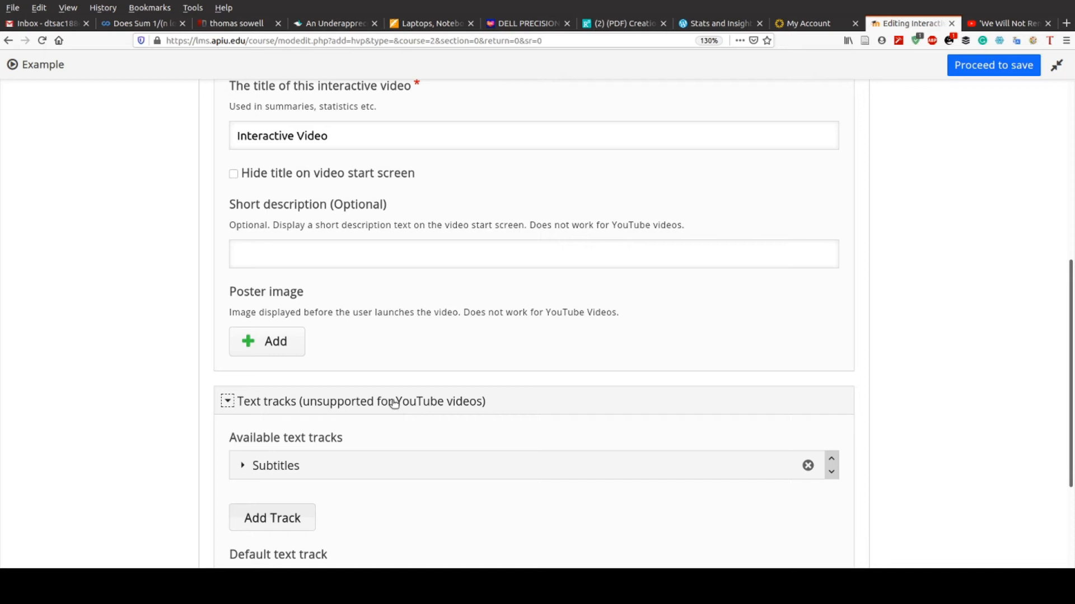
scroll(394, 403, down, 4)
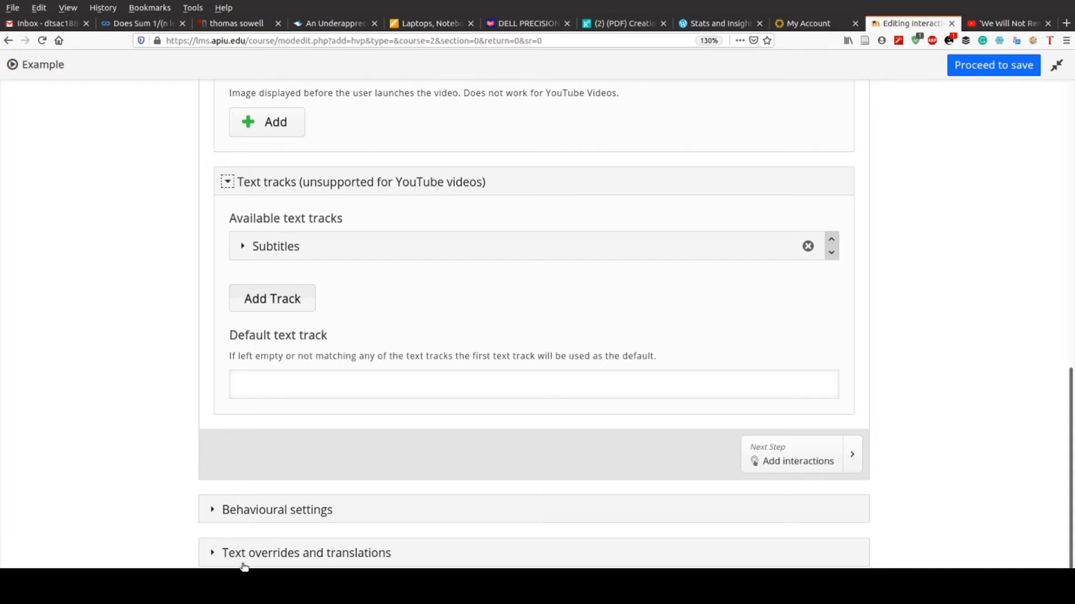
Review the behavioural settings, including start time, auto-play, looping, solution and retry overrides, and skip prevention.
click(252, 513)
scroll(251, 515, down, 4)
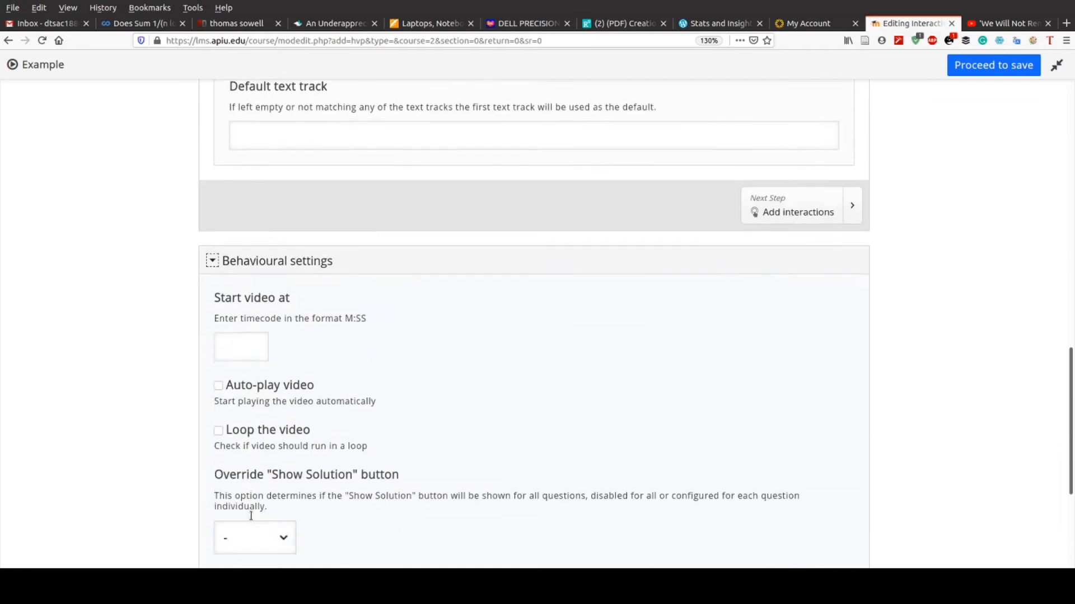
scroll(251, 515, down, 3)
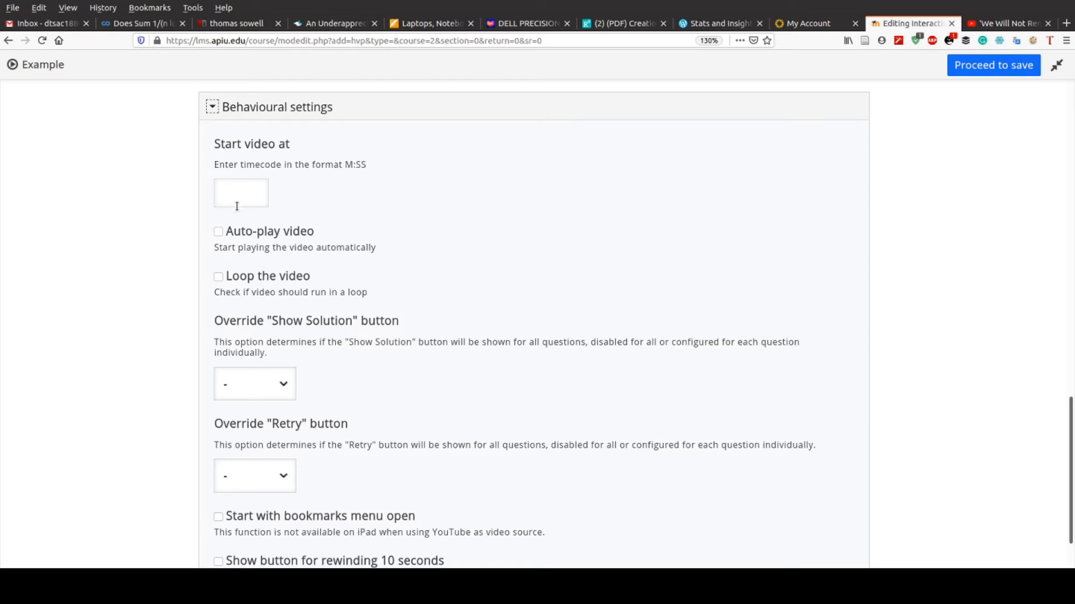
click(262, 475)
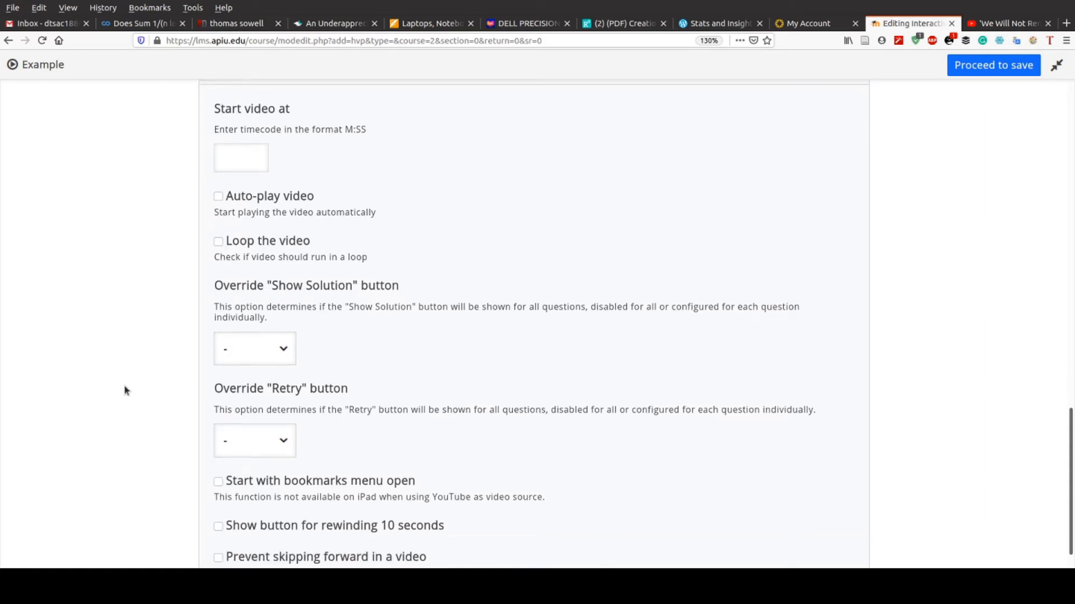
scroll(124, 385, down, 3)
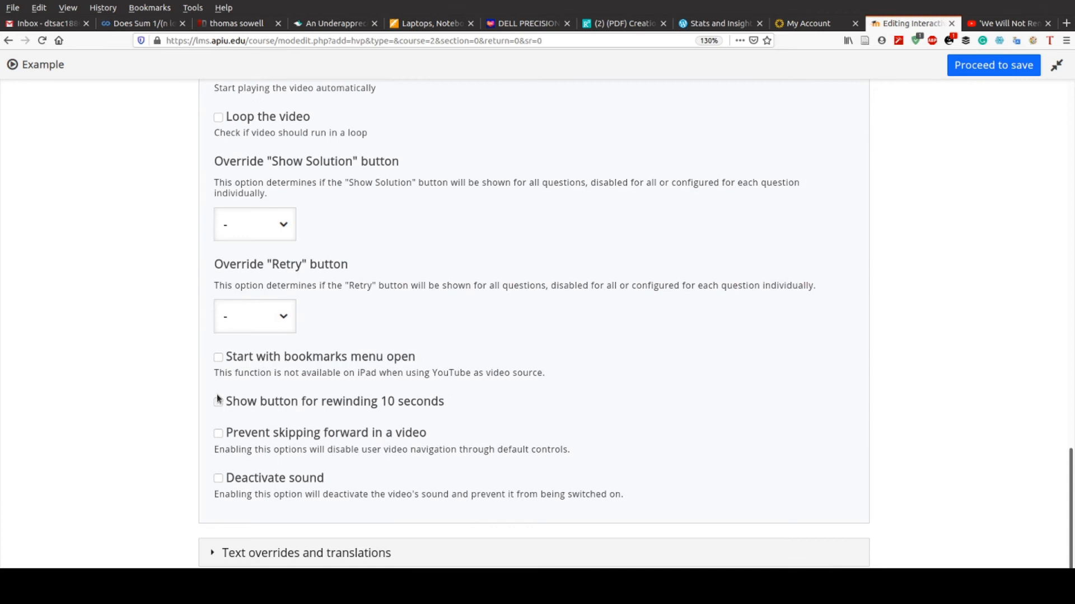
Examine the Summary texts under the text overrides and translations.
click(249, 561)
scroll(229, 485, down, 3)
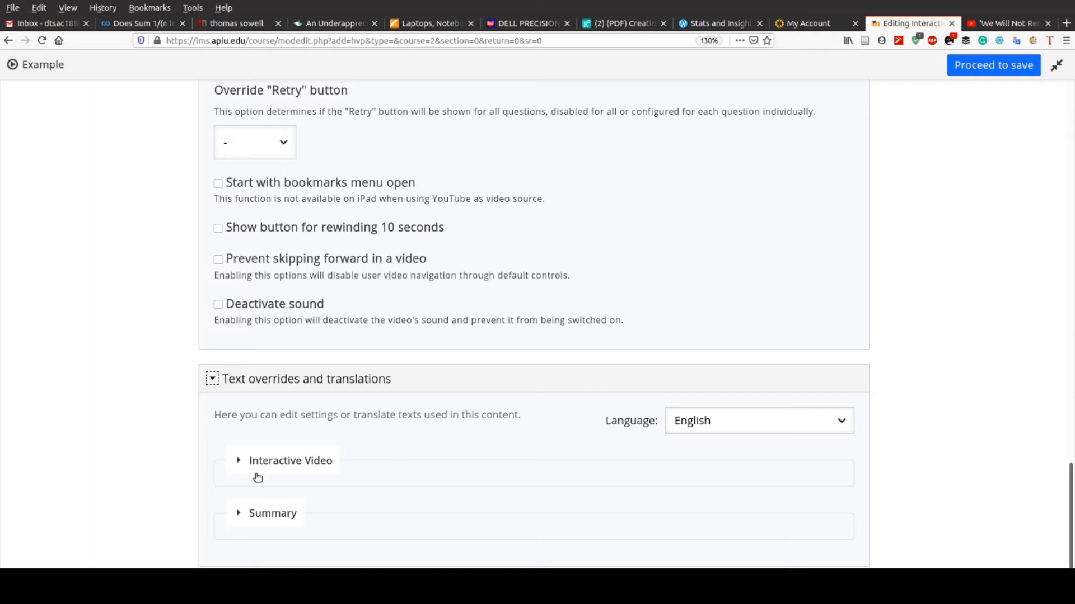
click(261, 527)
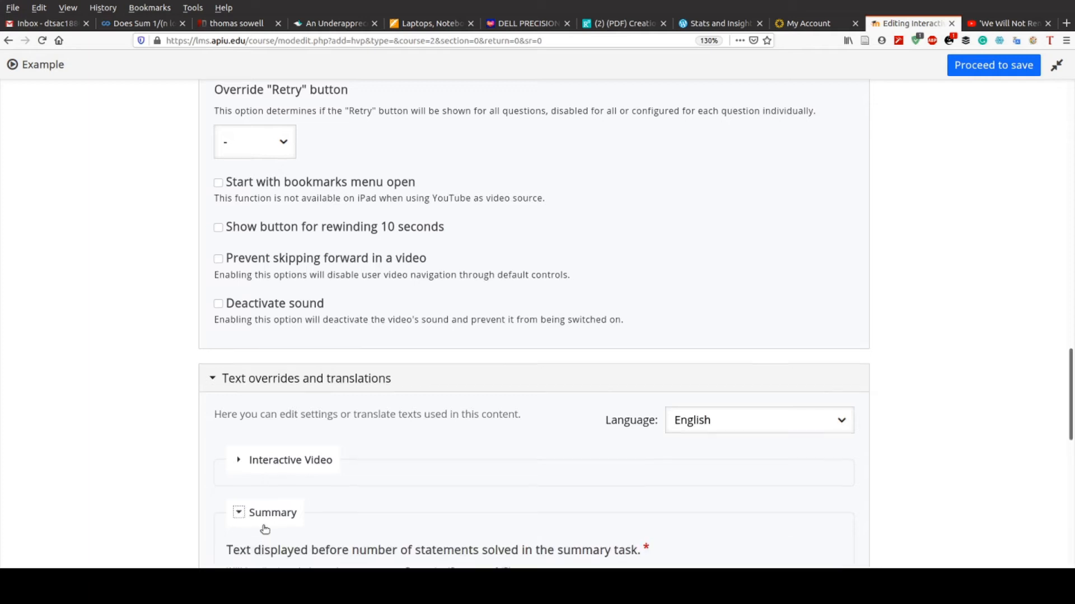
scroll(262, 526, down, 6)
scroll(262, 526, down, 5)
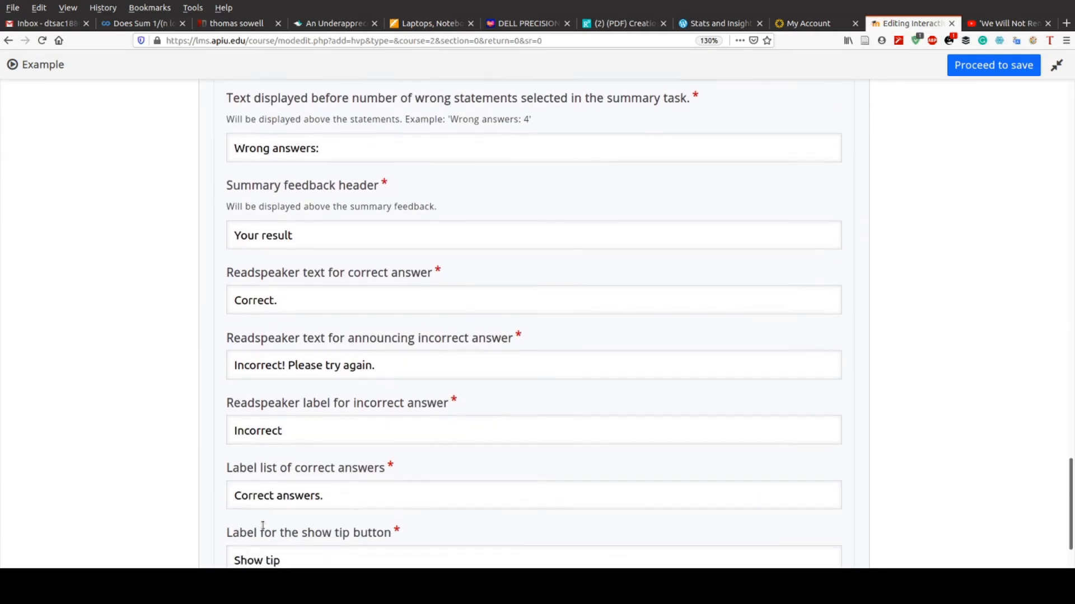
Collapse the Behavioural settings and the Text overrides and translations sections, and open the Add interactions step.
scroll(263, 529, up, 20)
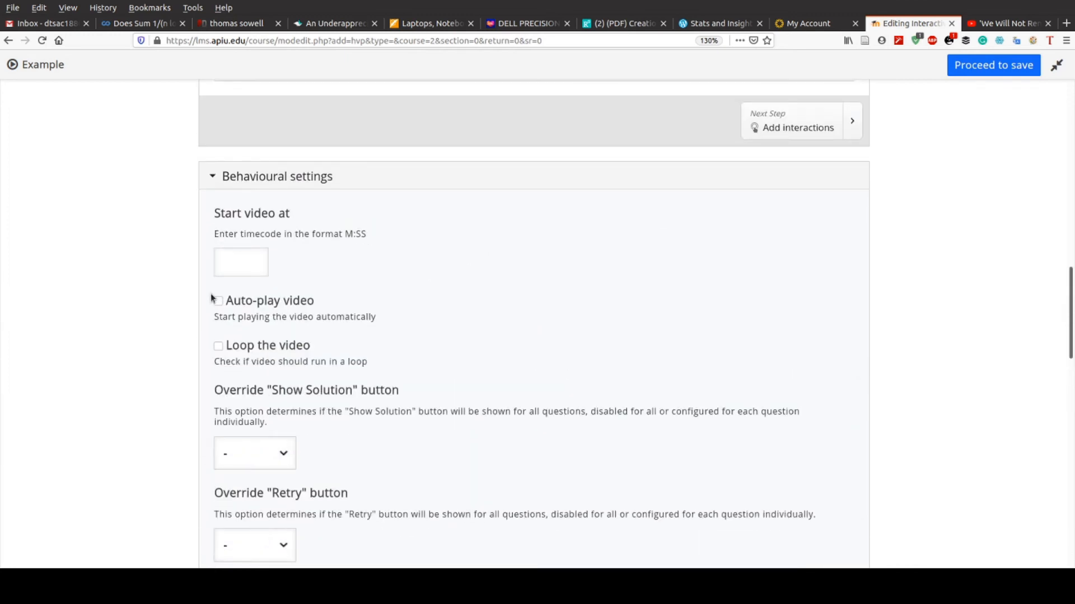
click(220, 177)
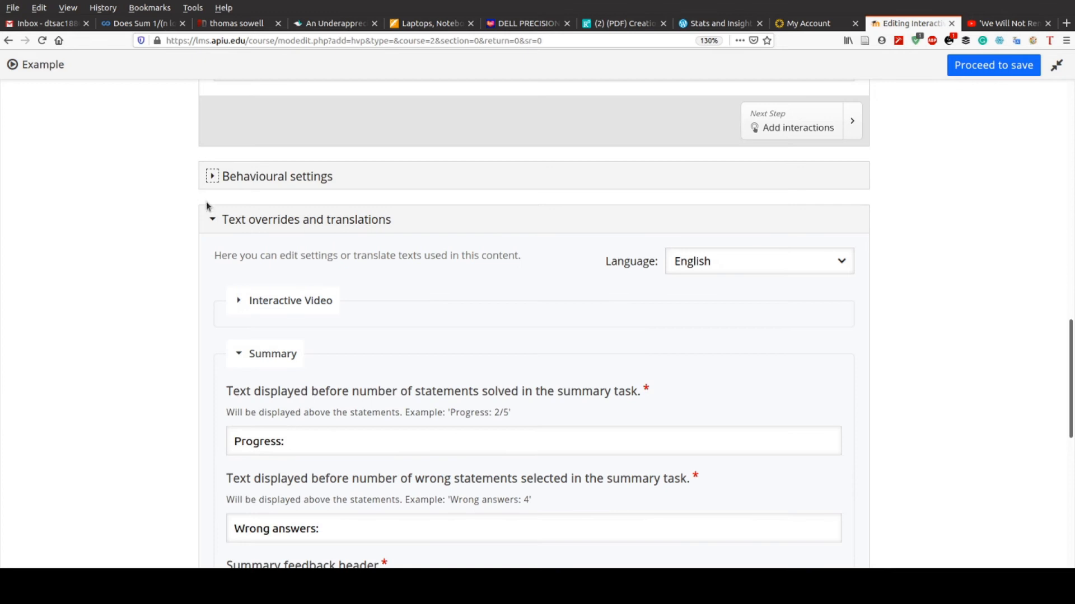
click(211, 220)
scroll(211, 225, up, 15)
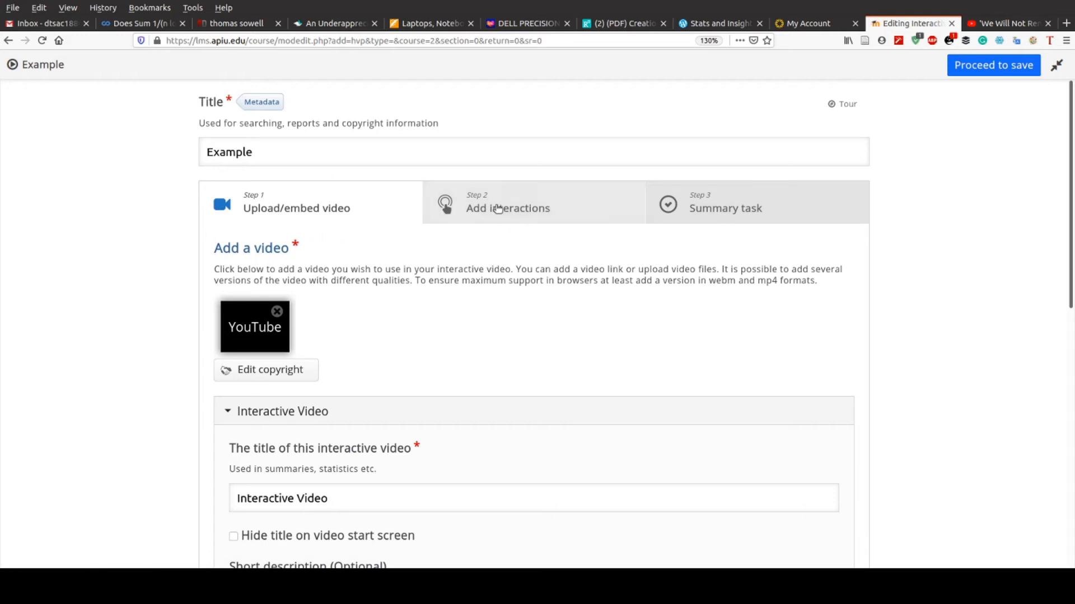
click(504, 210)
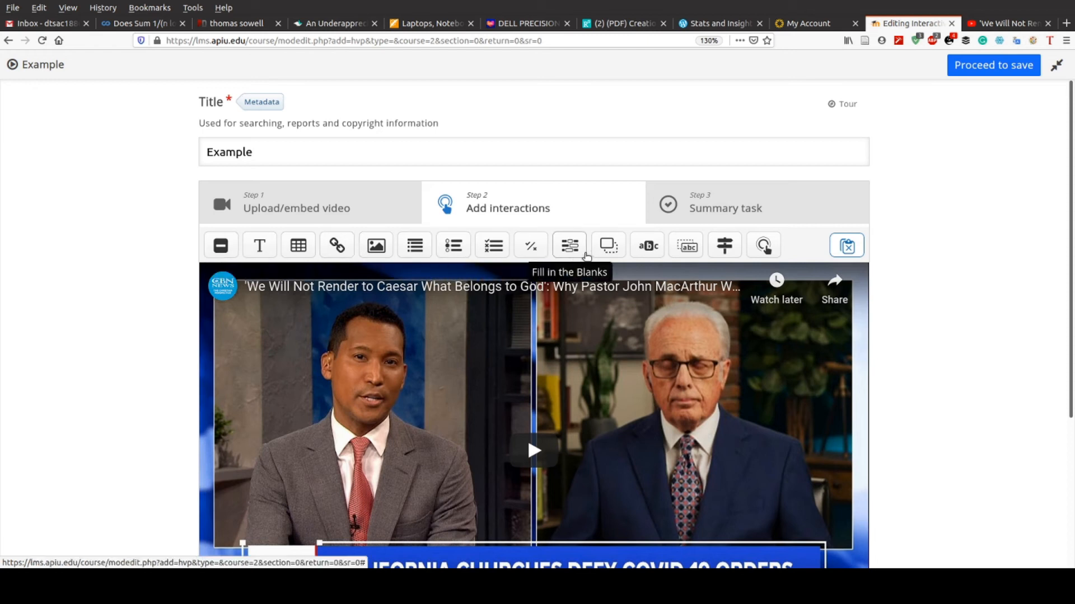
Examine the available interaction types, the video preview and its playback controls in the Add interactions step.
scroll(775, 248, down, 1)
scroll(776, 248, down, 3)
scroll(775, 248, up, 2)
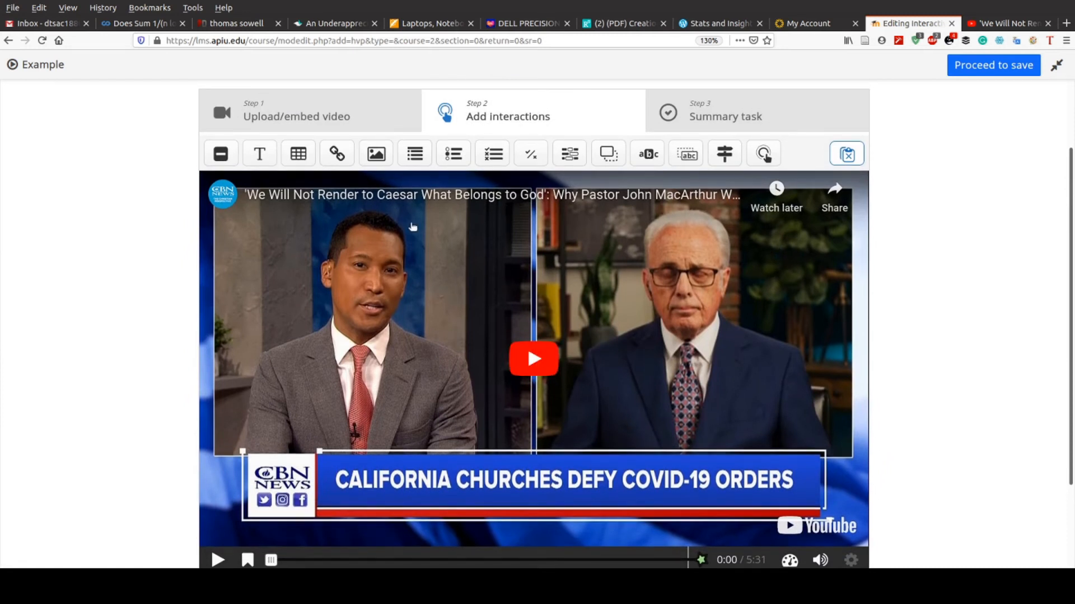
scroll(412, 226, down, 2)
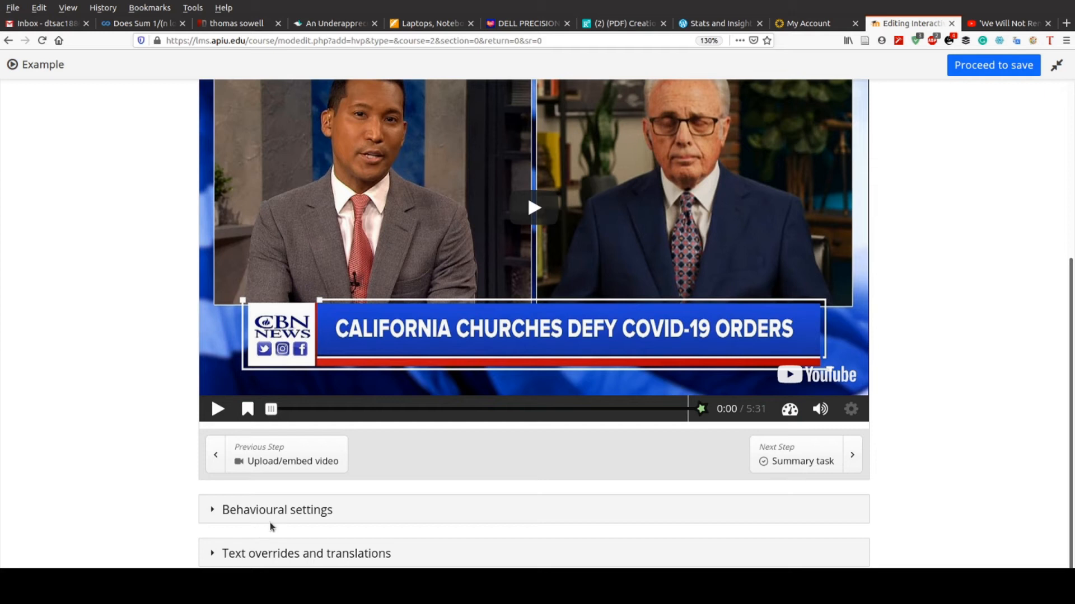
scroll(383, 571, up, 3)
scroll(383, 571, down, 2)
scroll(384, 571, down, 2)
scroll(383, 571, up, 3)
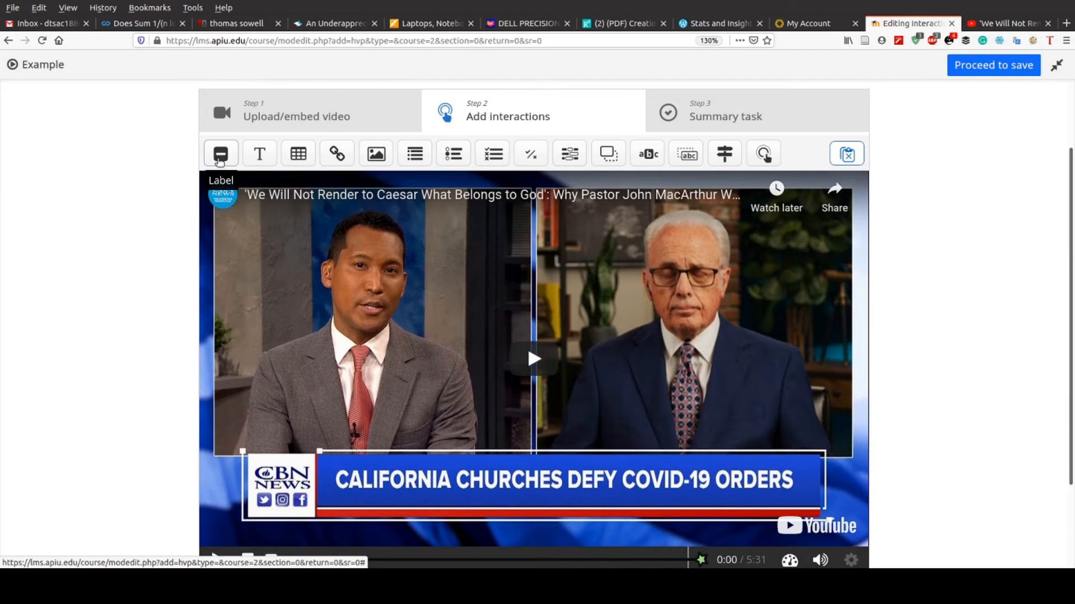
Add a Label interaction to the video, keeping the placeholder text, the 0:00 to 0:10 display time and Pause video off.
click(220, 156)
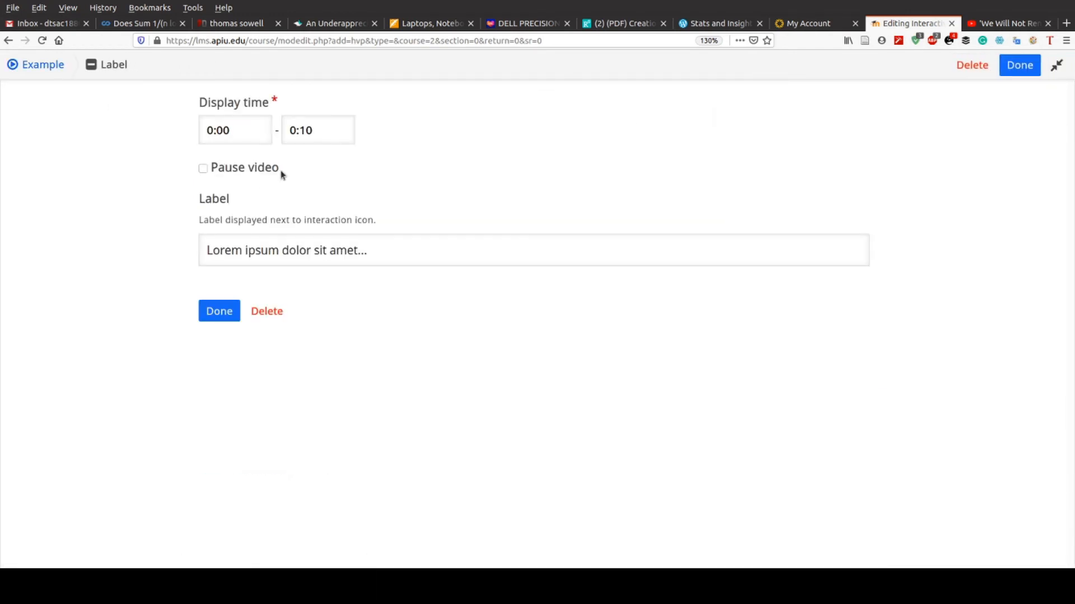
key(ctrl+plus)
key(ctrl+plus)
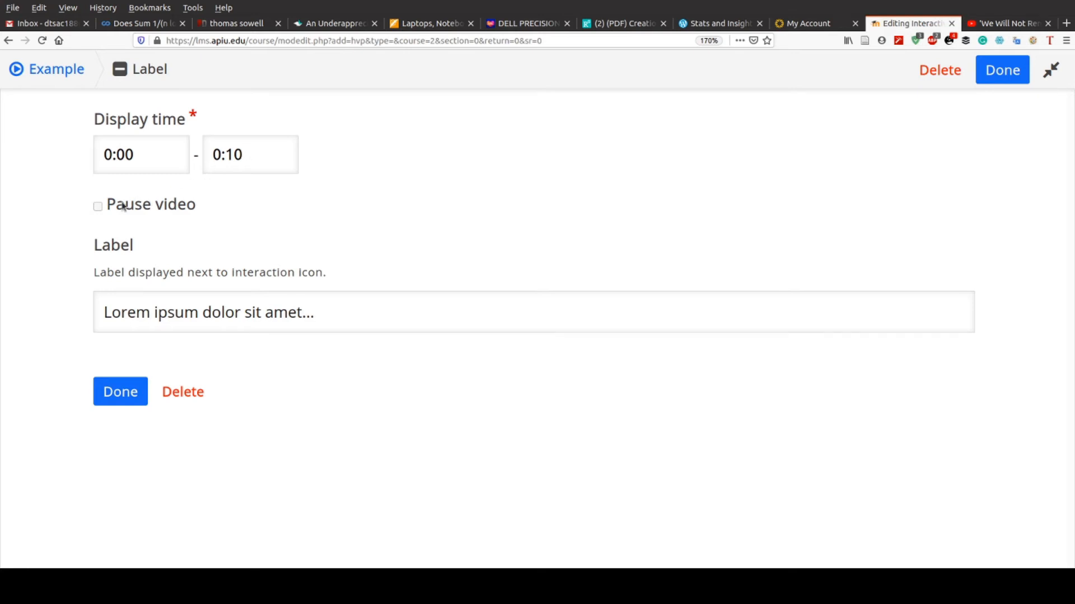
click(99, 207)
click(100, 205)
click(99, 205)
click(149, 317)
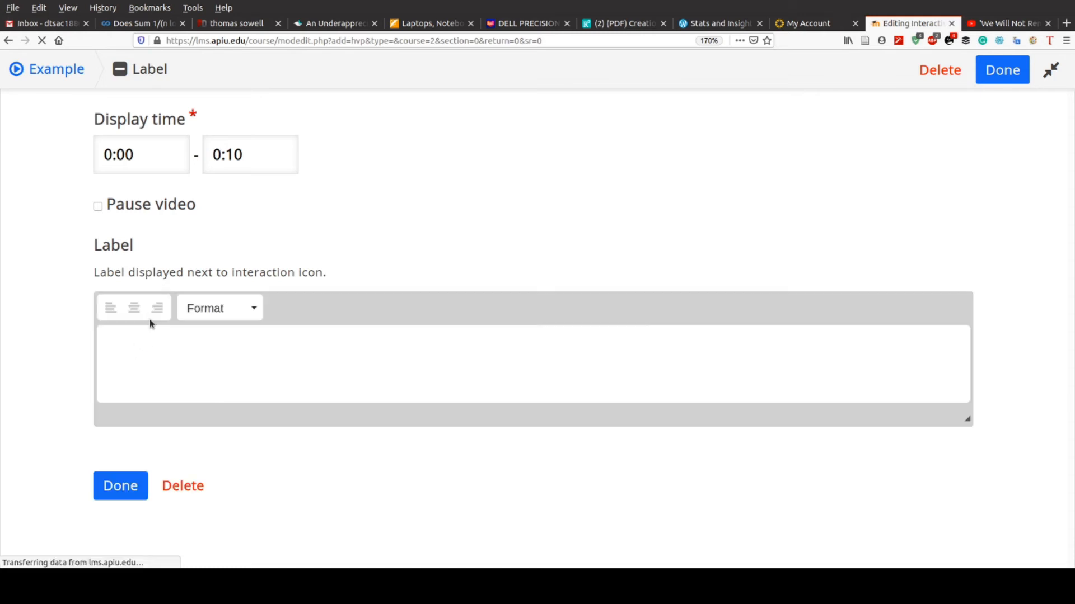
click(125, 487)
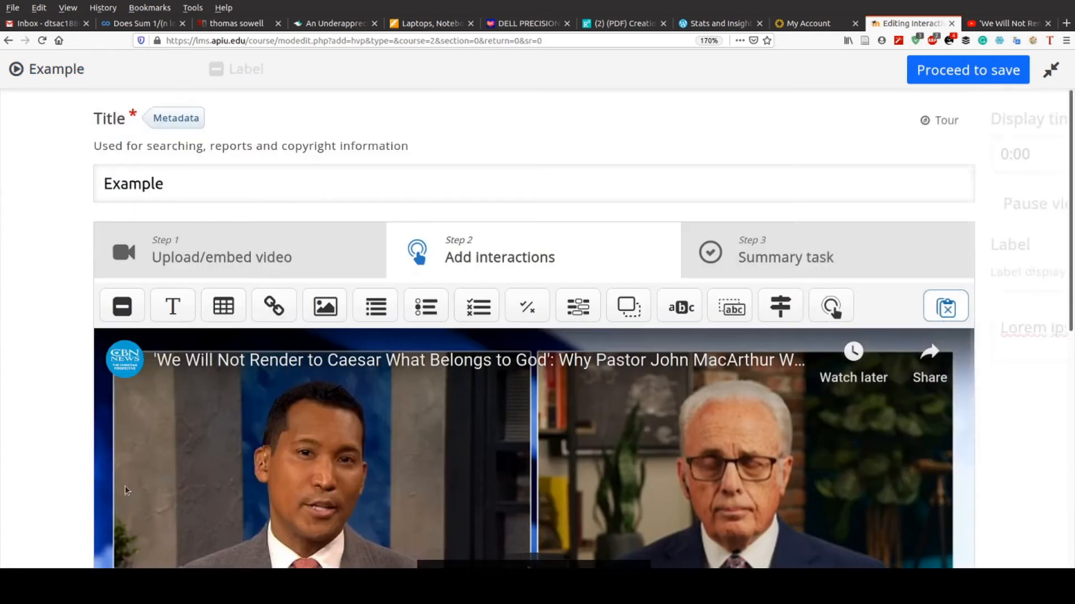
Play the video preview briefly and pause it, with the sound muted and the suggested videos dismissed.
scroll(29, 384, down, 8)
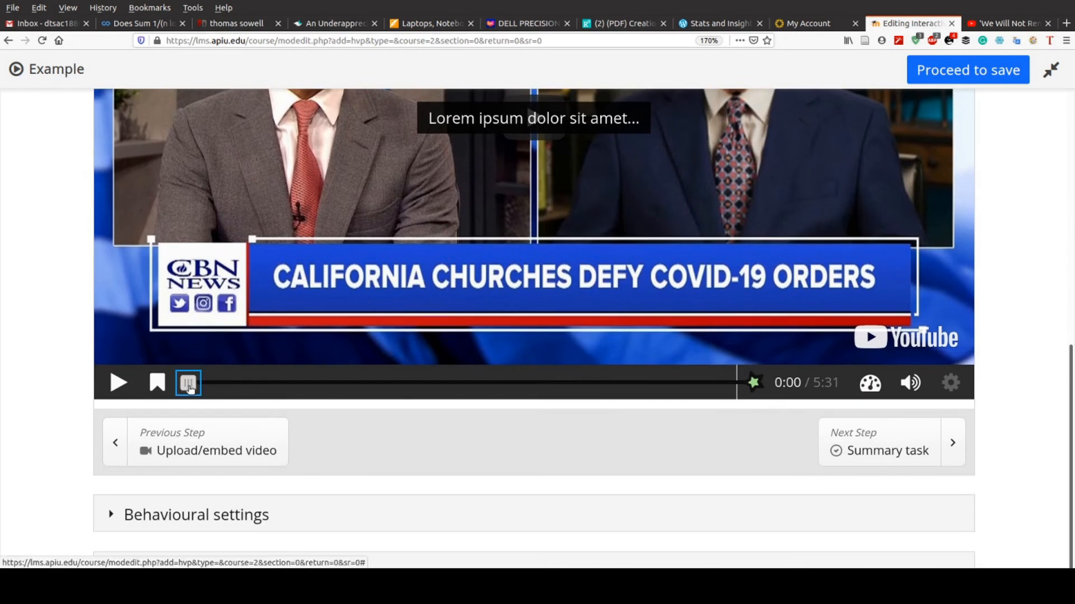
drag(188, 383, 162, 386)
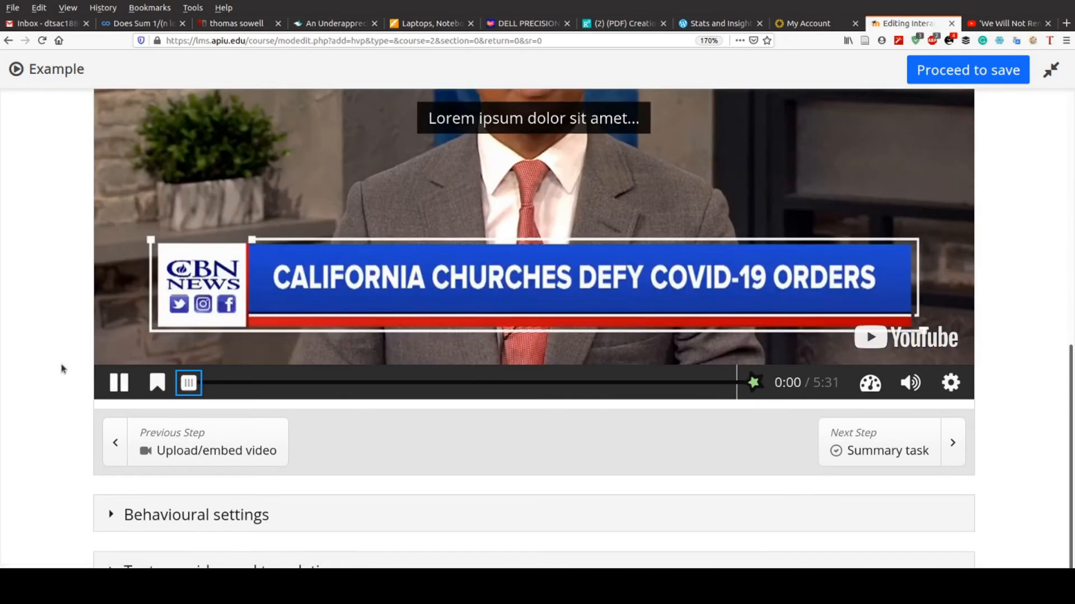
click(118, 383)
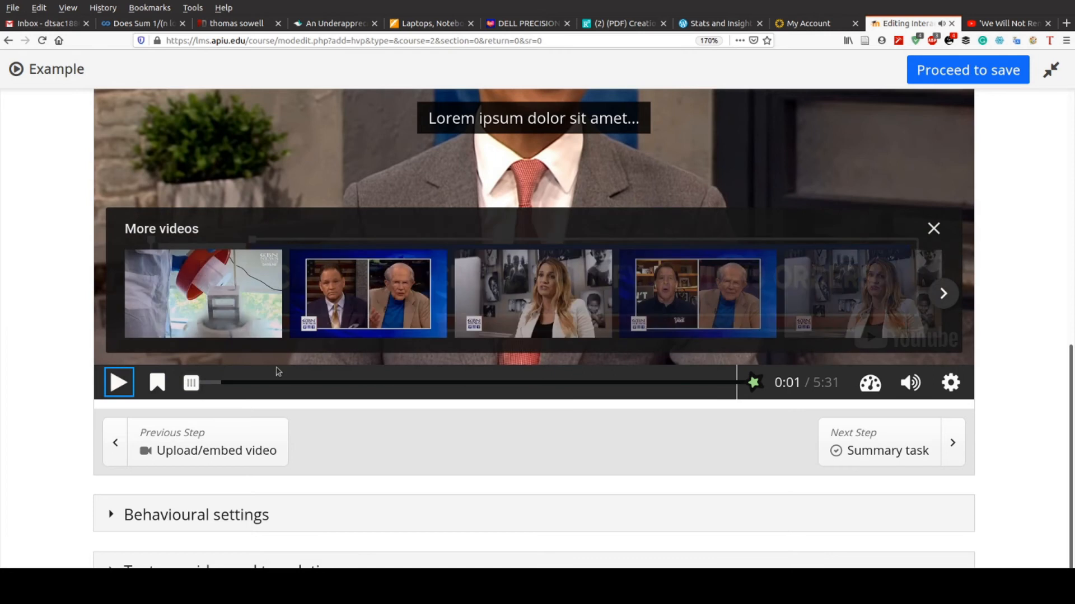
click(911, 383)
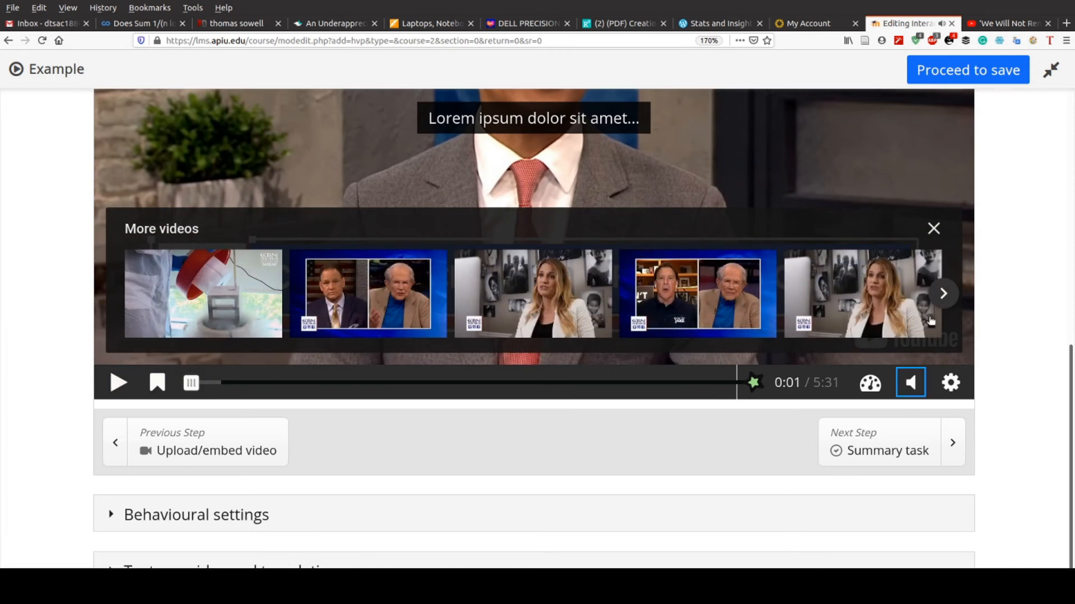
click(933, 229)
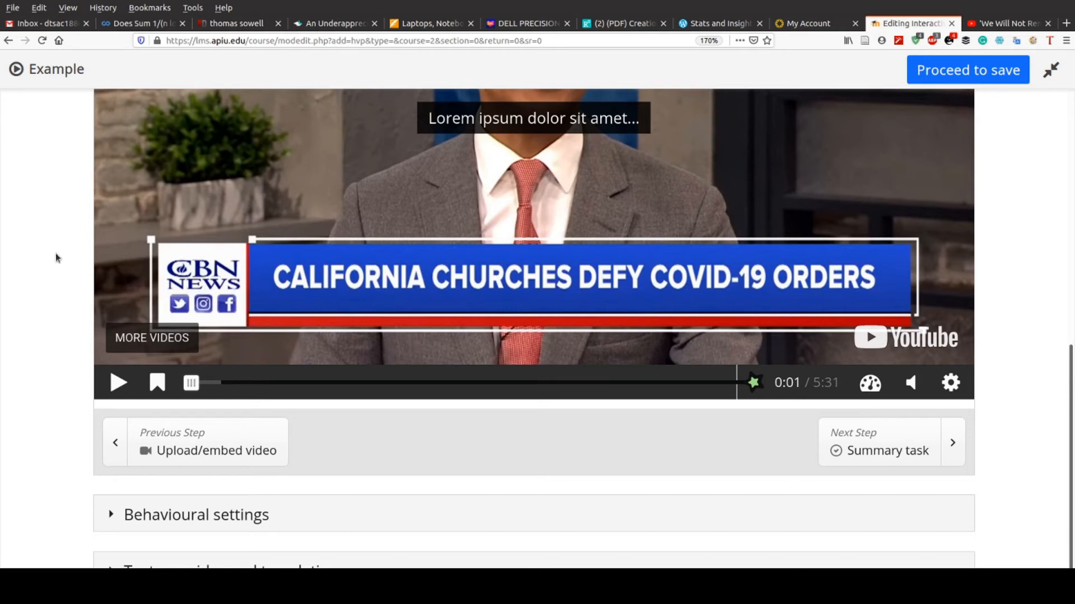
Move the "Lorem ipsum dolor sit amet..." label to position 360, 200, and delete it from the video.
scroll(56, 258, up, 1)
scroll(56, 258, up, 1)
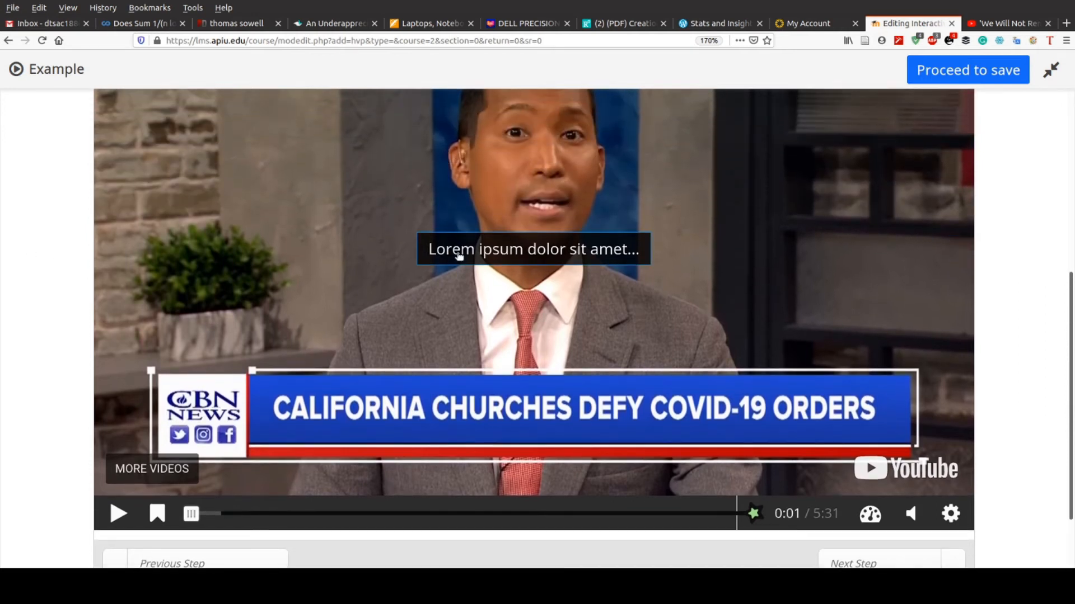
click(503, 253)
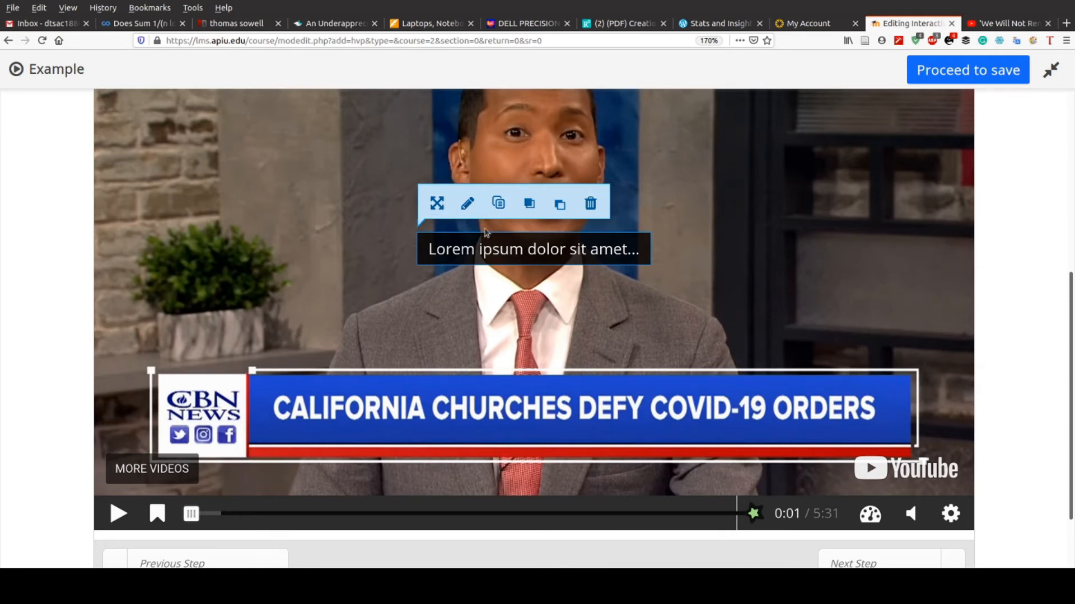
click(442, 206)
drag(476, 253, 498, 214)
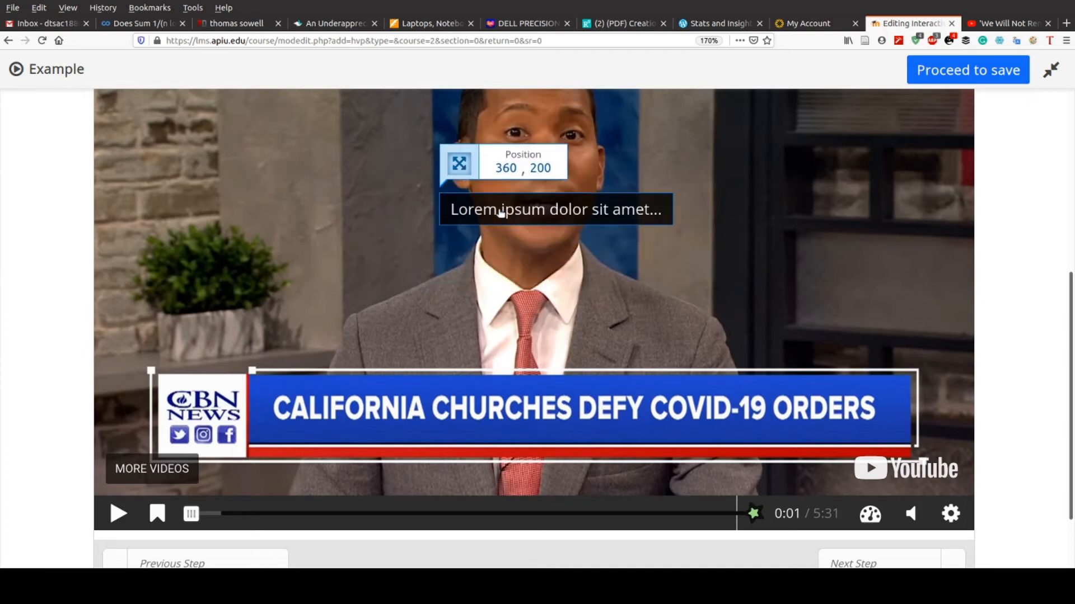
click(457, 166)
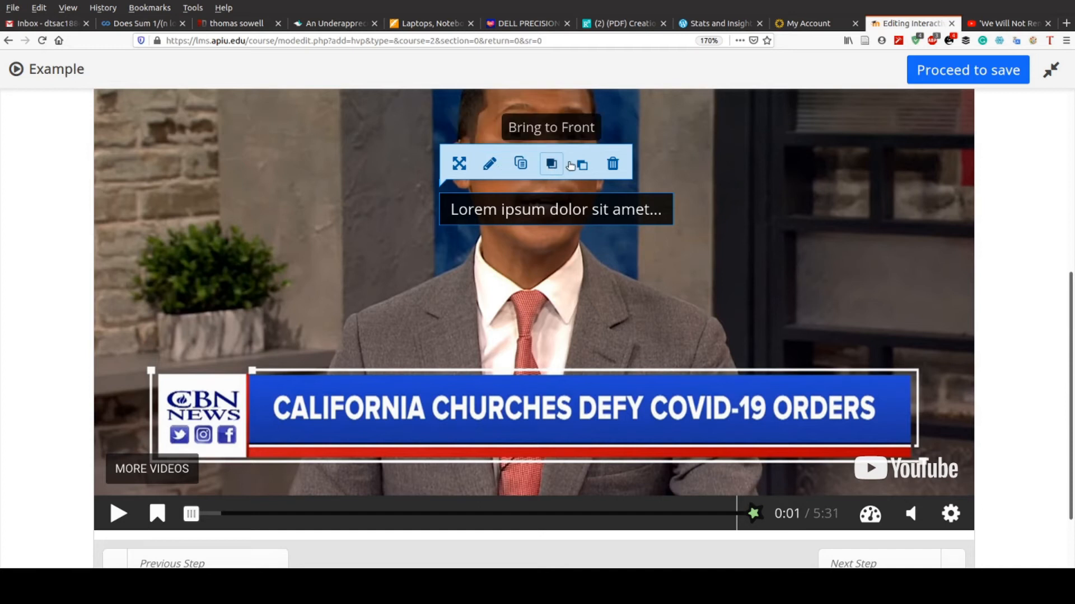
click(614, 163)
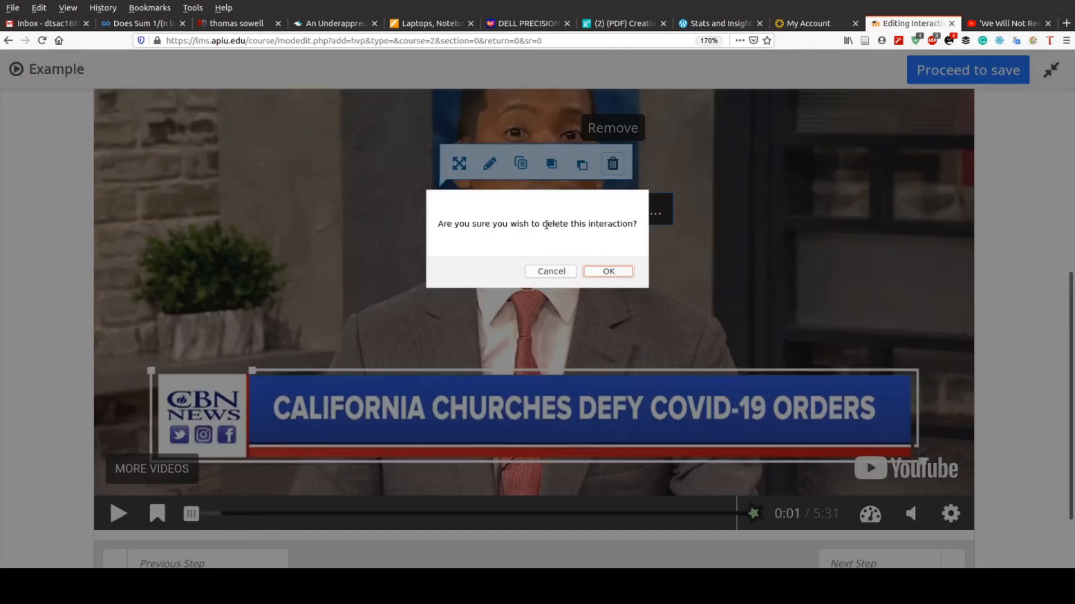
click(608, 273)
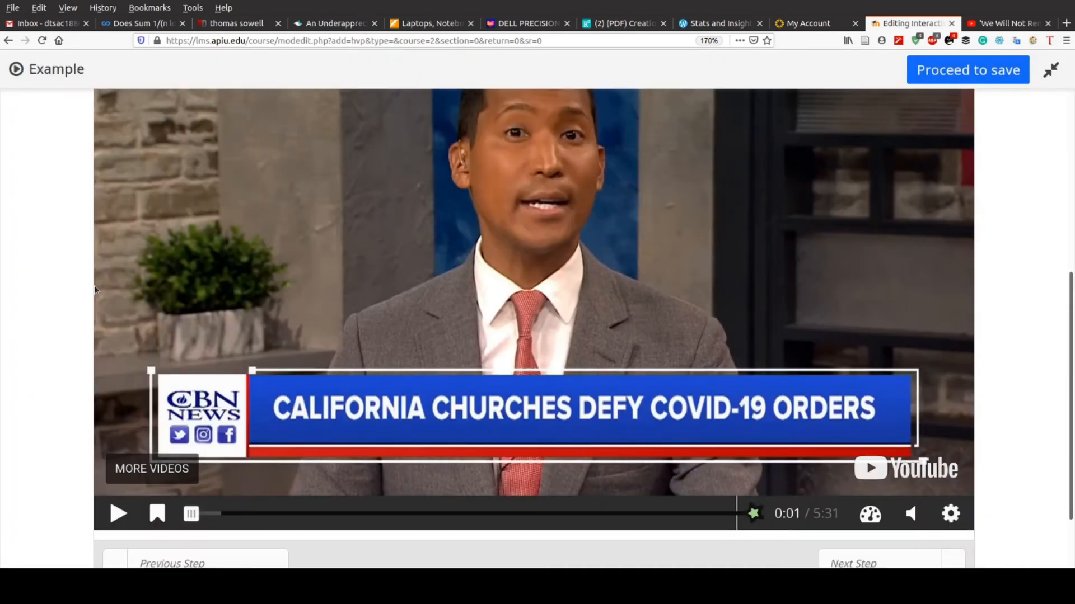
Add a Text interaction displayed as a Poster, with the text "Example text".
scroll(41, 284, up, 3)
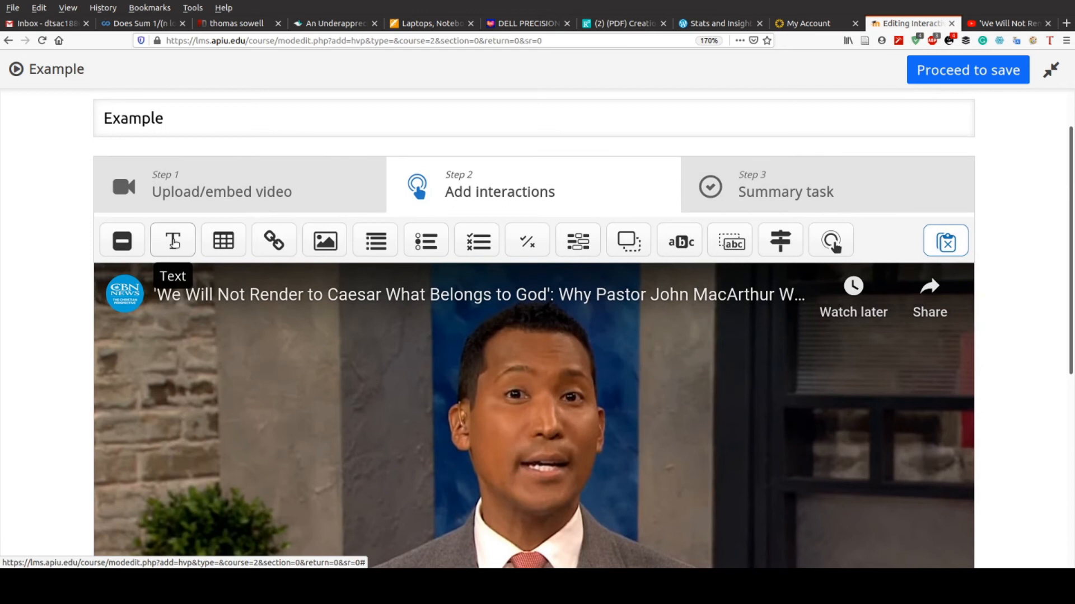
click(173, 241)
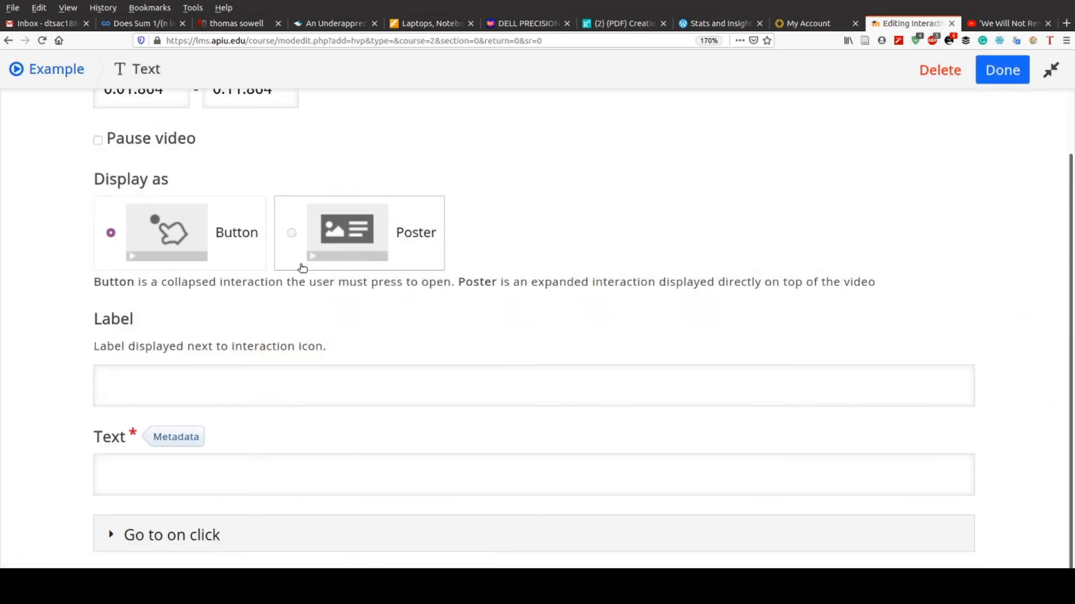
scroll(401, 246, up, 2)
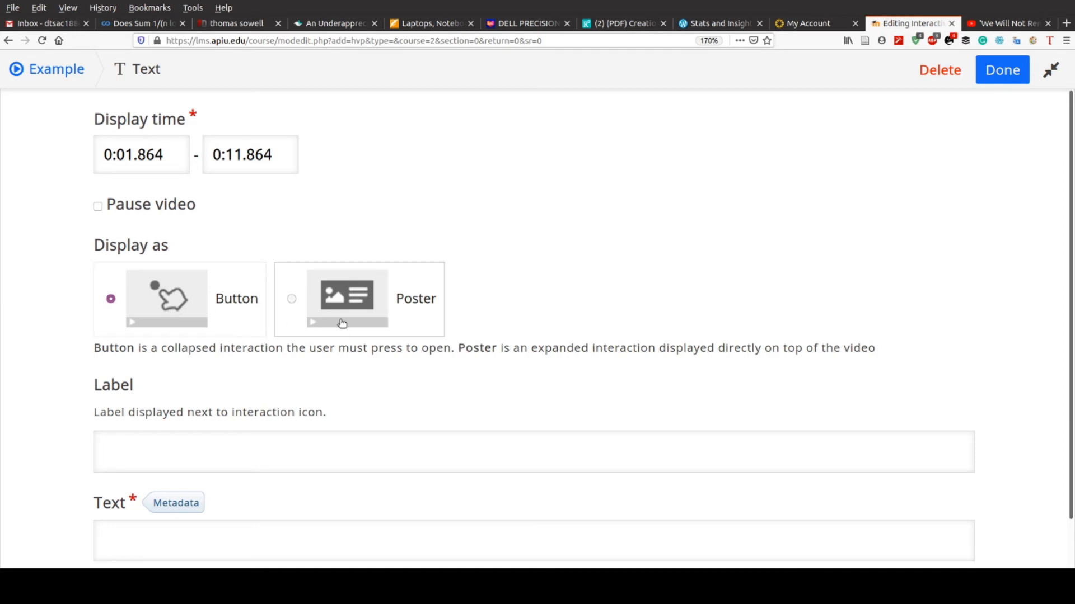
click(331, 286)
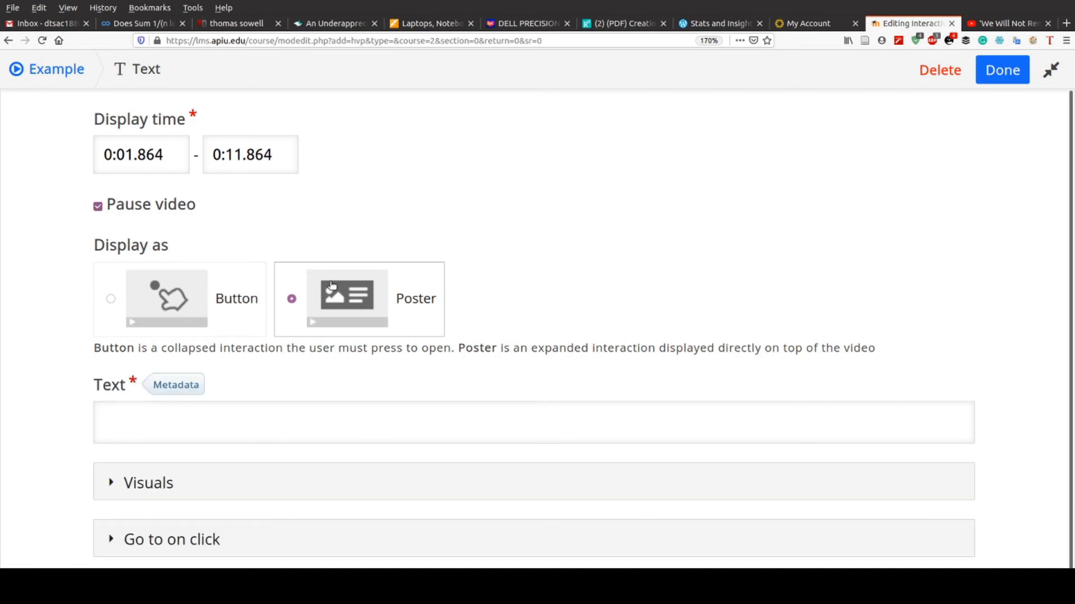
click(170, 438)
text(Example text)
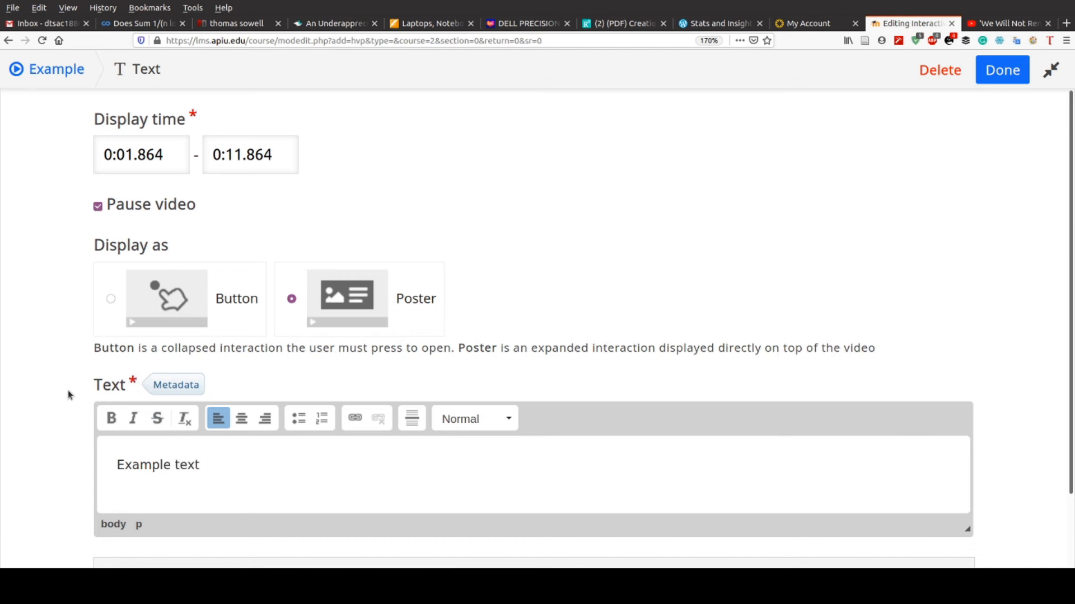
Set the text interaction's background color to pink, rgb(194, 123, 160), in its visual settings.
scroll(68, 395, down, 3)
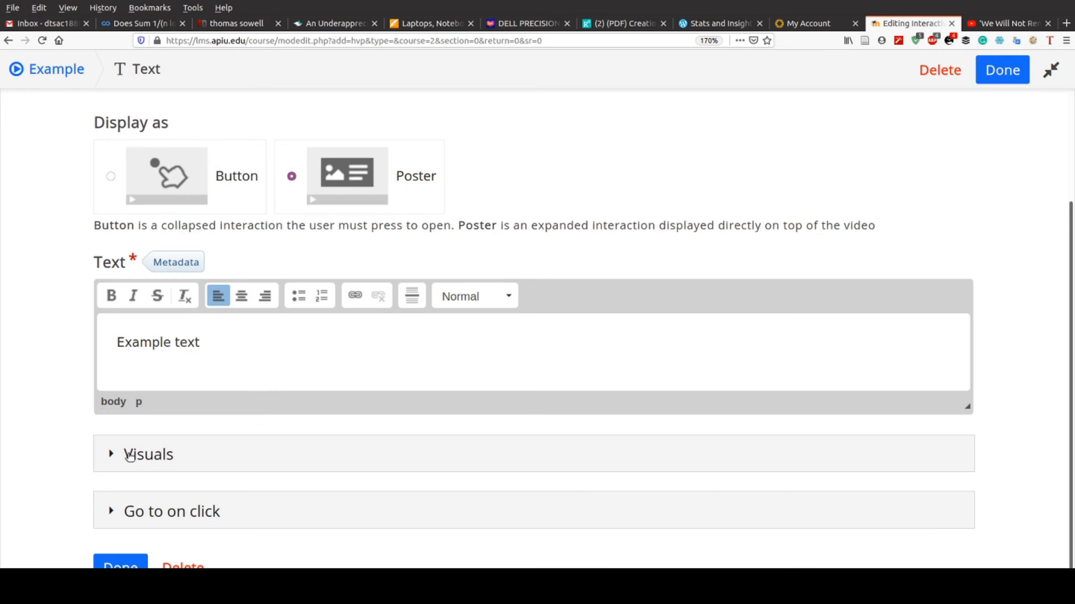
click(130, 456)
scroll(130, 456, down, 3)
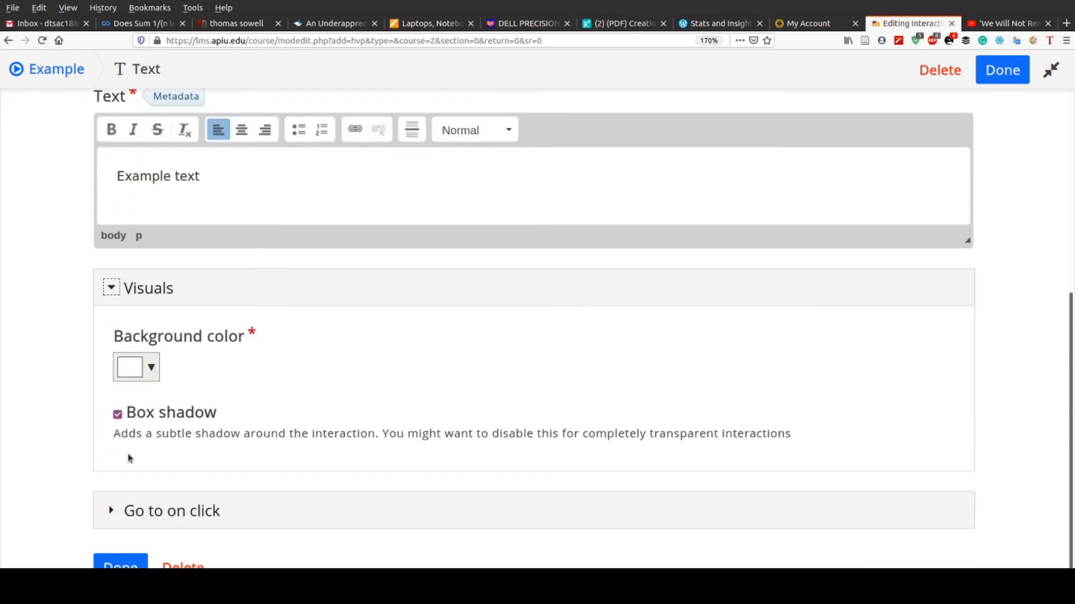
click(151, 369)
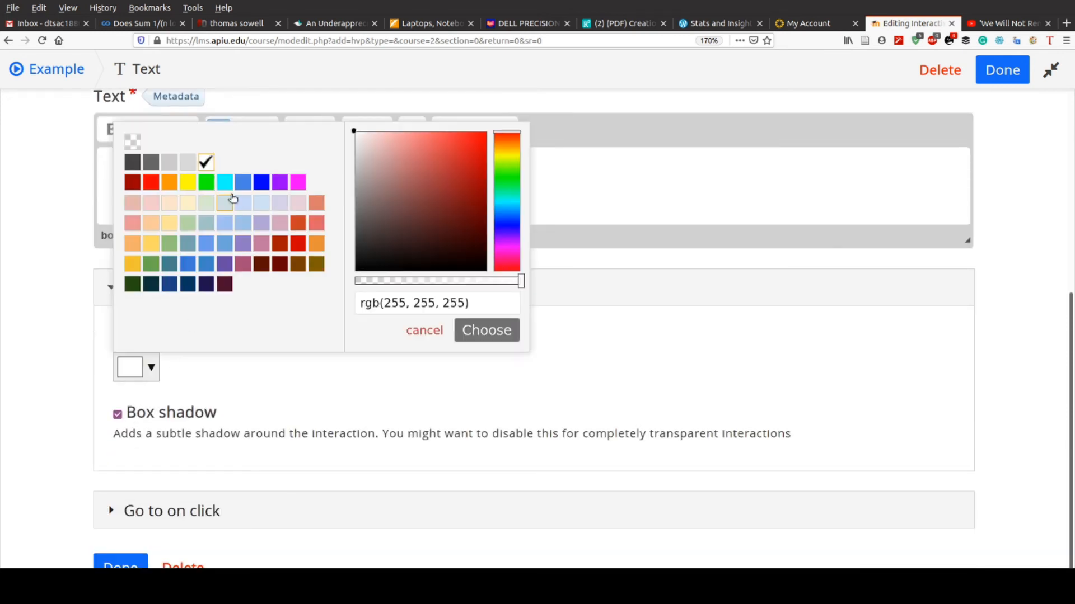
click(262, 244)
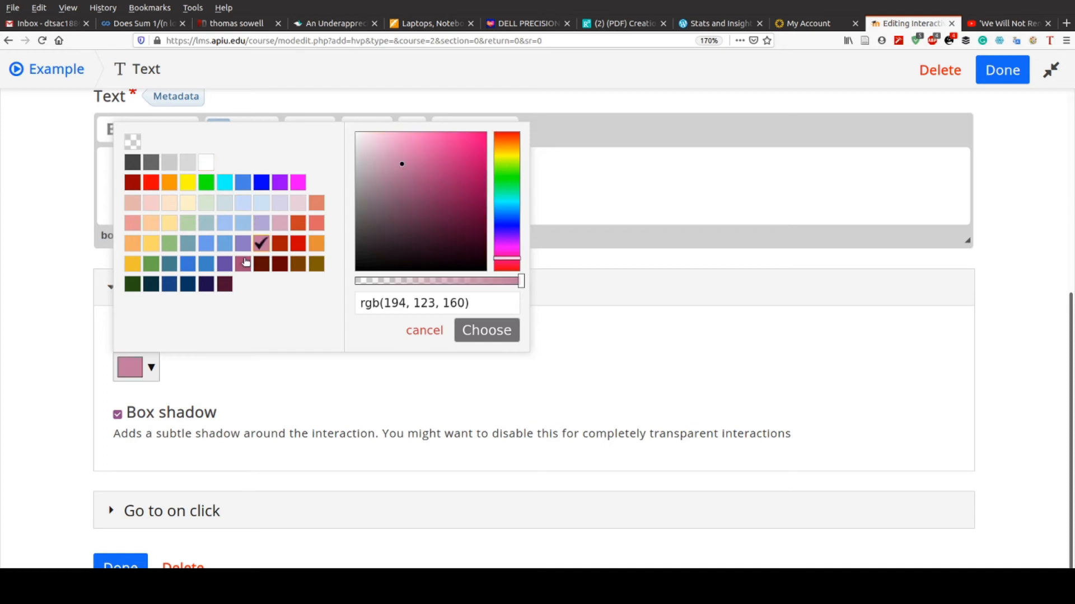
click(483, 334)
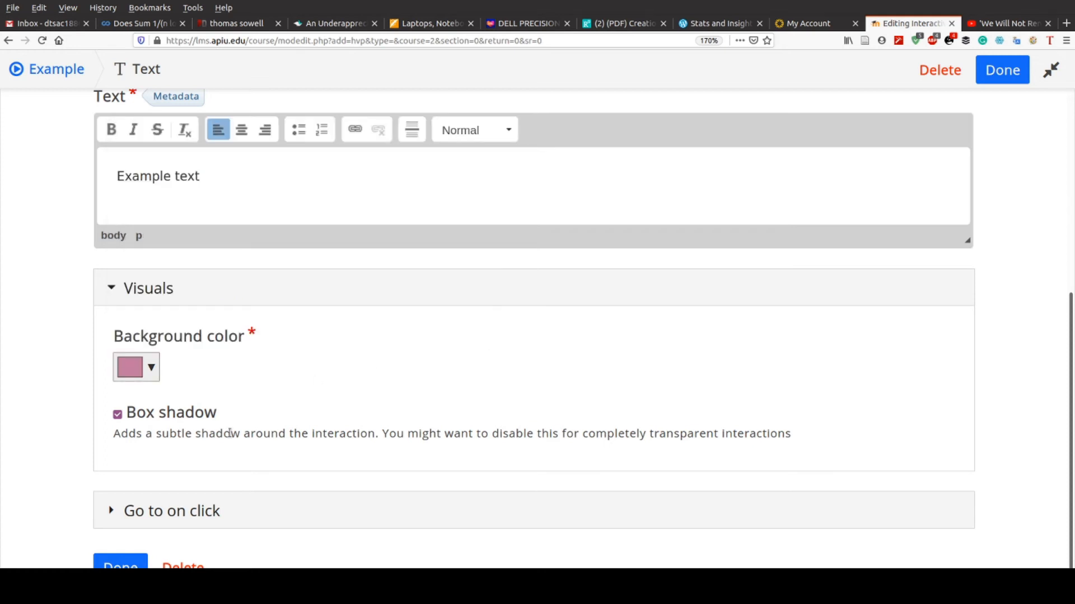
Set the text interaction's Go to on click type to Timecode.
click(149, 515)
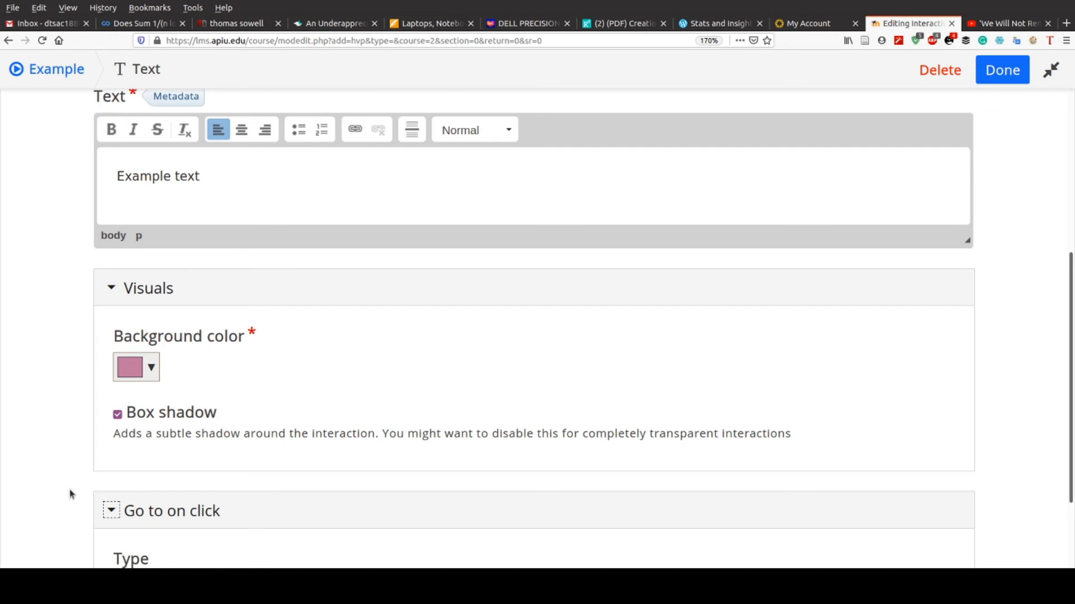
scroll(50, 471, down, 2)
scroll(49, 470, down, 1)
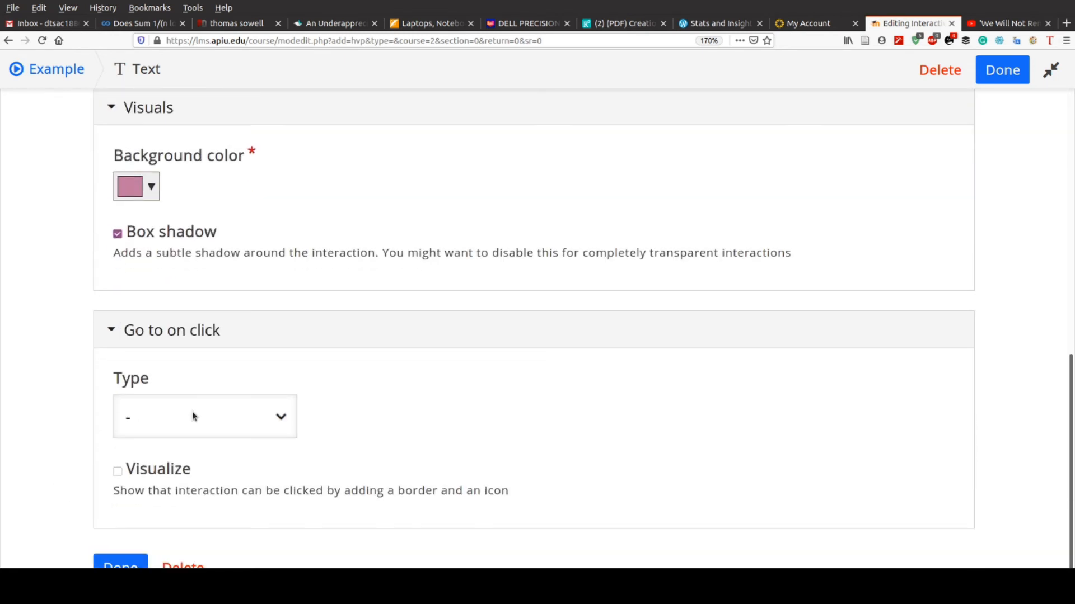
click(173, 472)
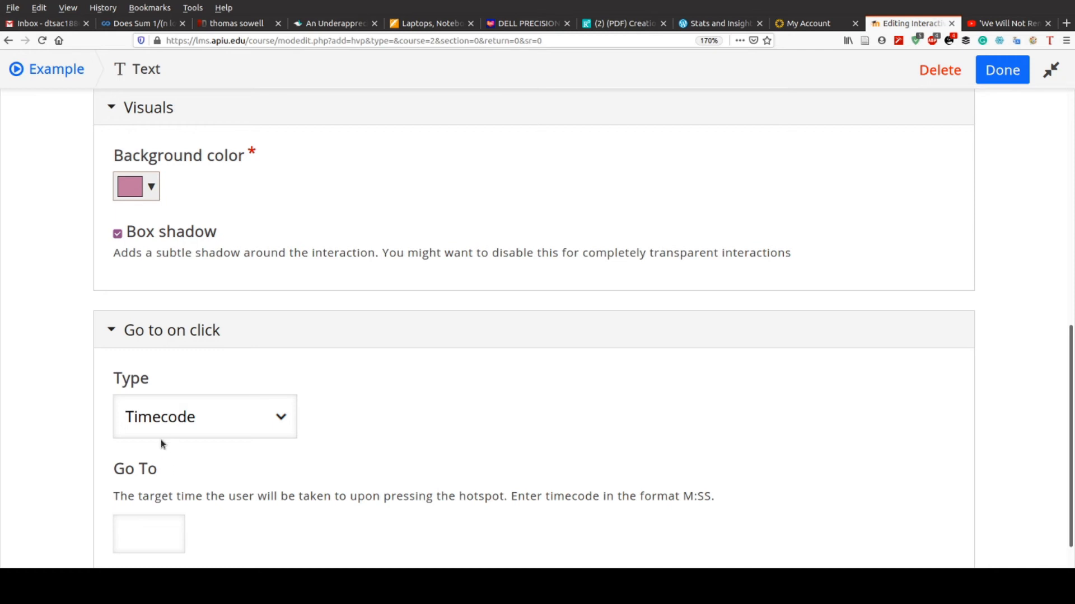
Clear the text interaction's Go to on click type and finish editing the interaction.
click(145, 451)
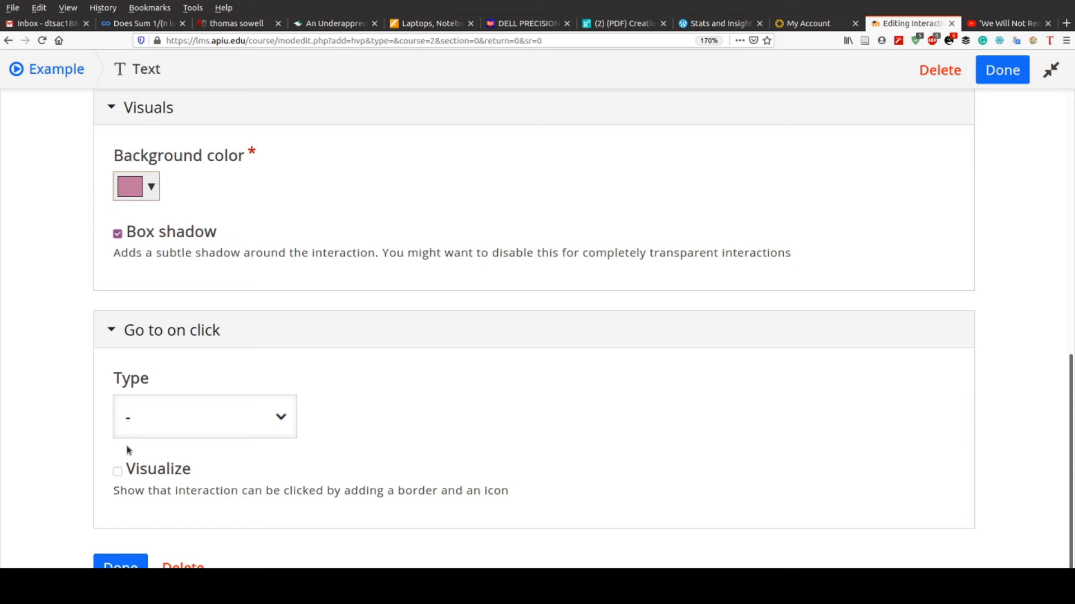
click(121, 565)
Move the "Example text" poster to the video's upper-left corner and enlarge it to cover the whole video.
drag(626, 305, 366, 307)
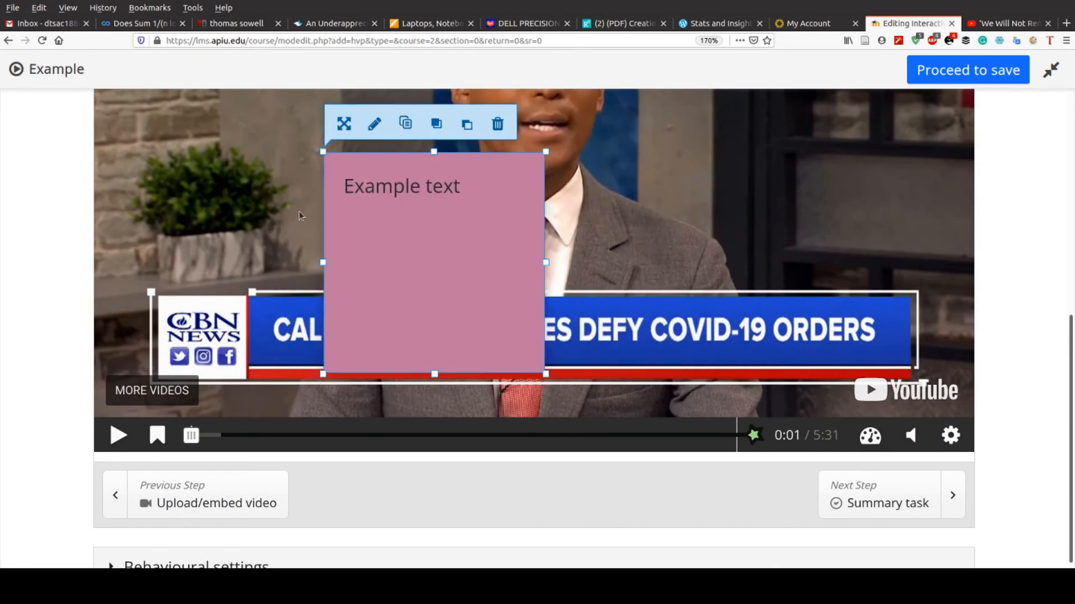
scroll(56, 290, up, 3)
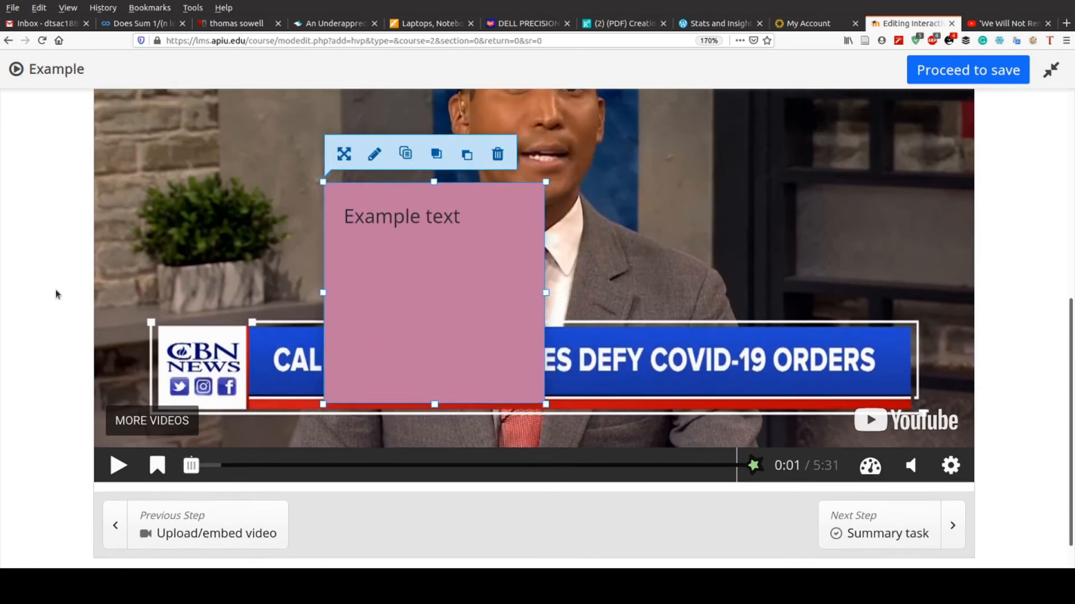
scroll(55, 290, up, 2)
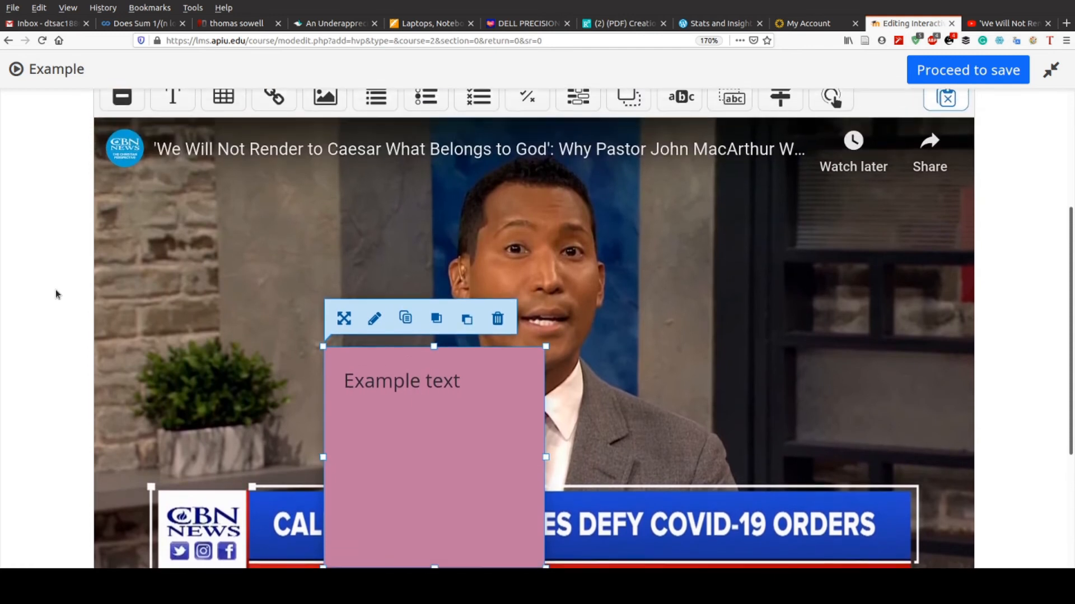
drag(372, 417, 87, 148)
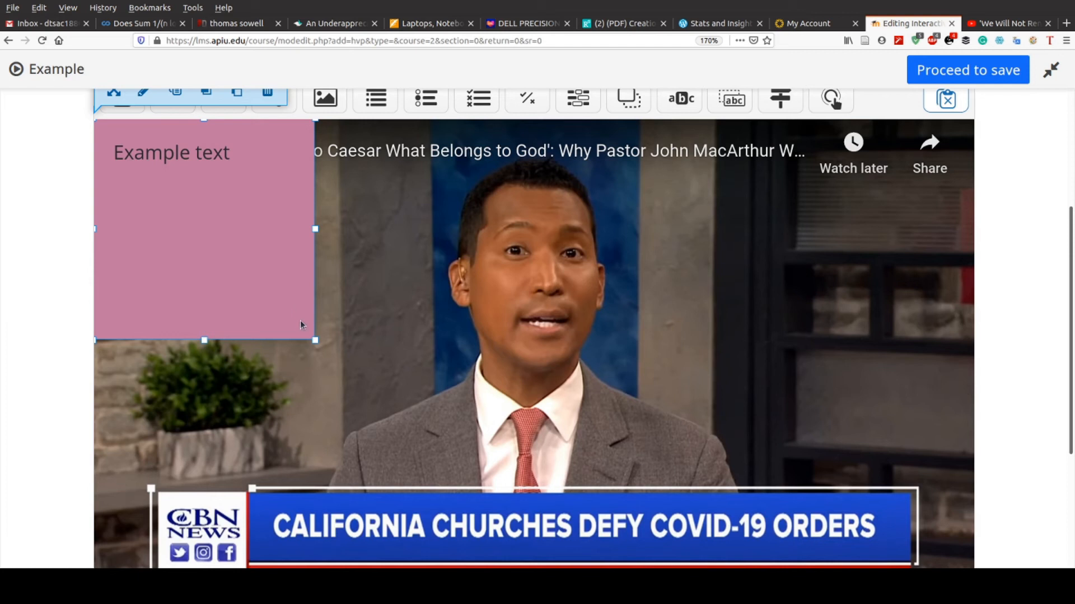
drag(316, 340, 1024, 567)
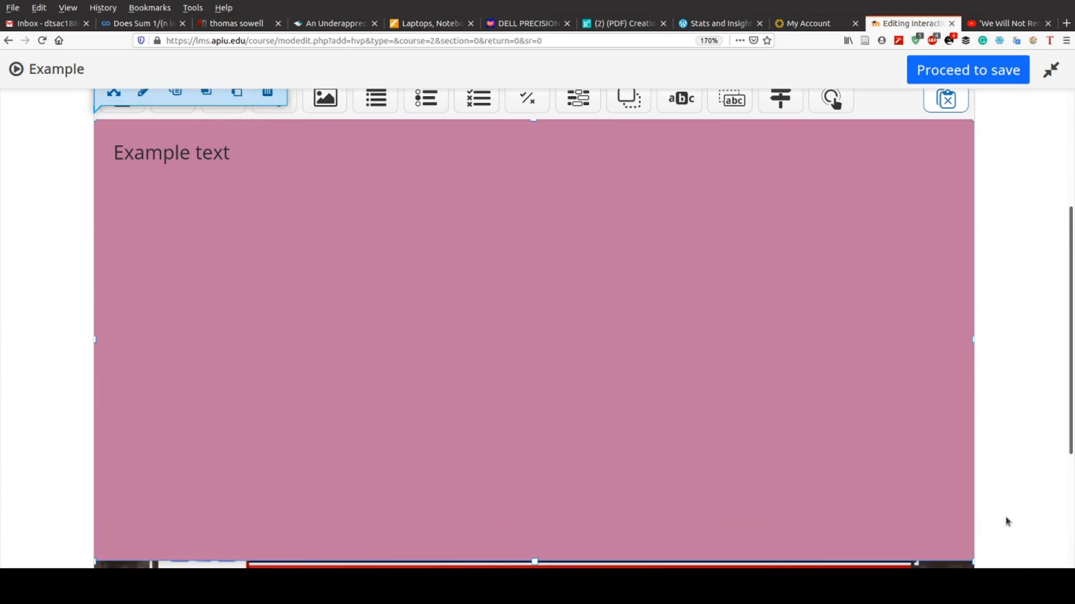
scroll(1006, 516, down, 2)
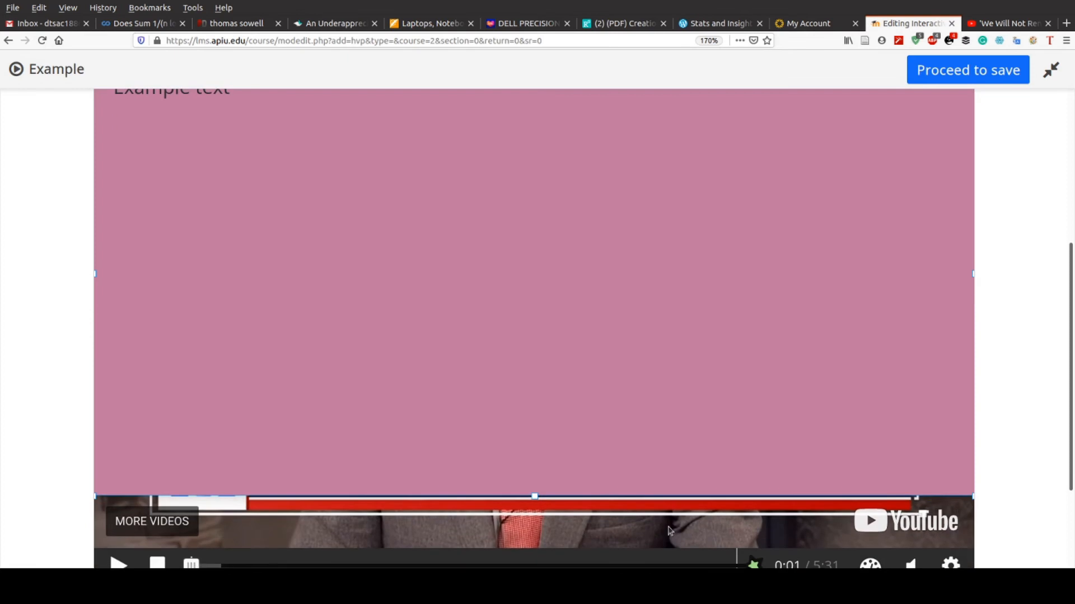
drag(534, 497, 527, 572)
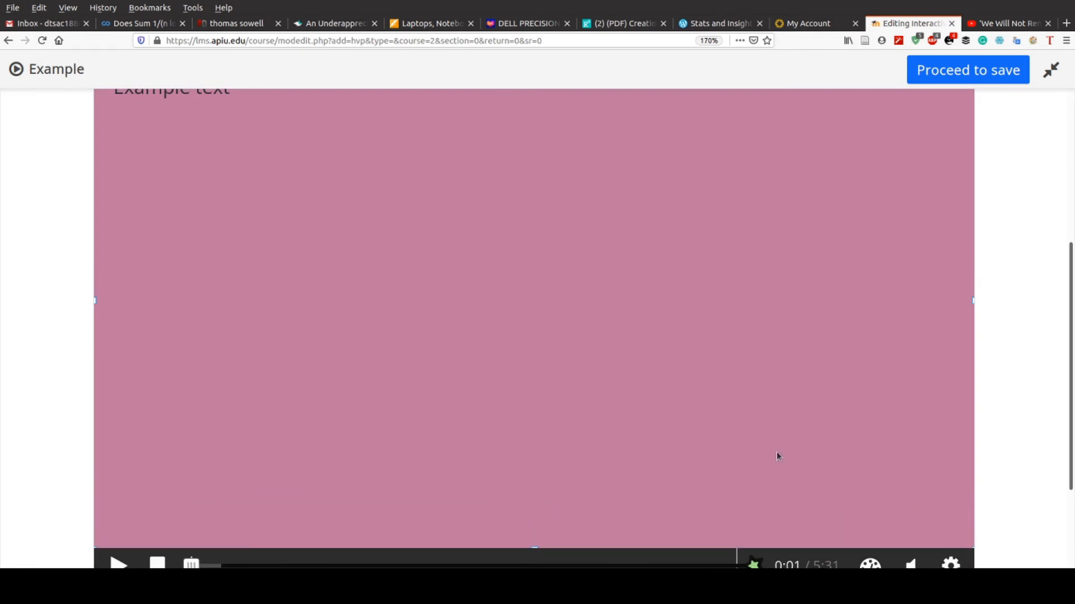
Play the video from 0:00 to check when the "Example text" poster appears.
scroll(1019, 437, down, 3)
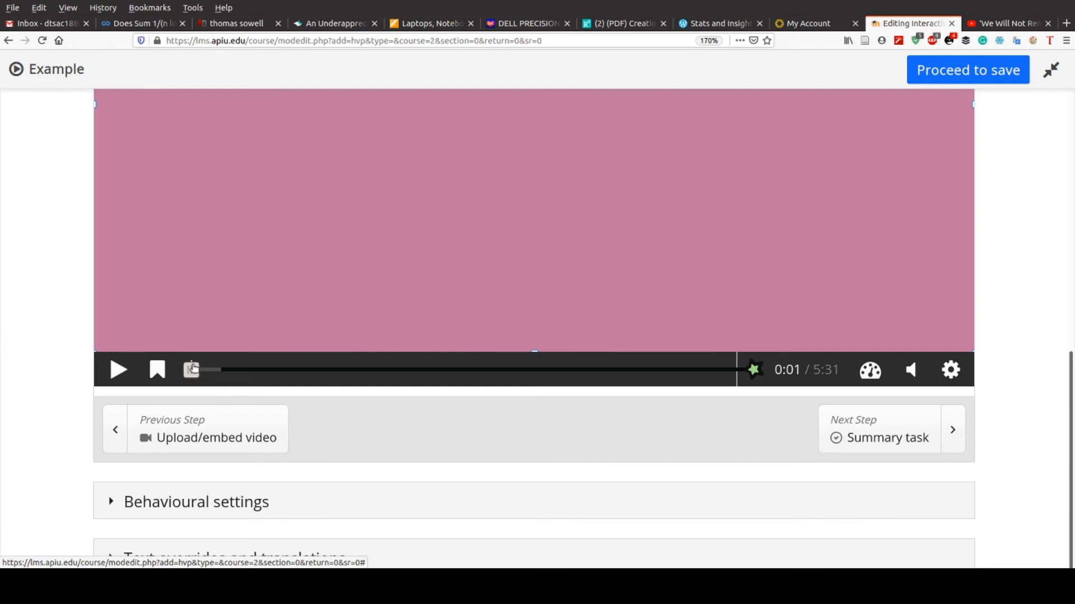
click(191, 367)
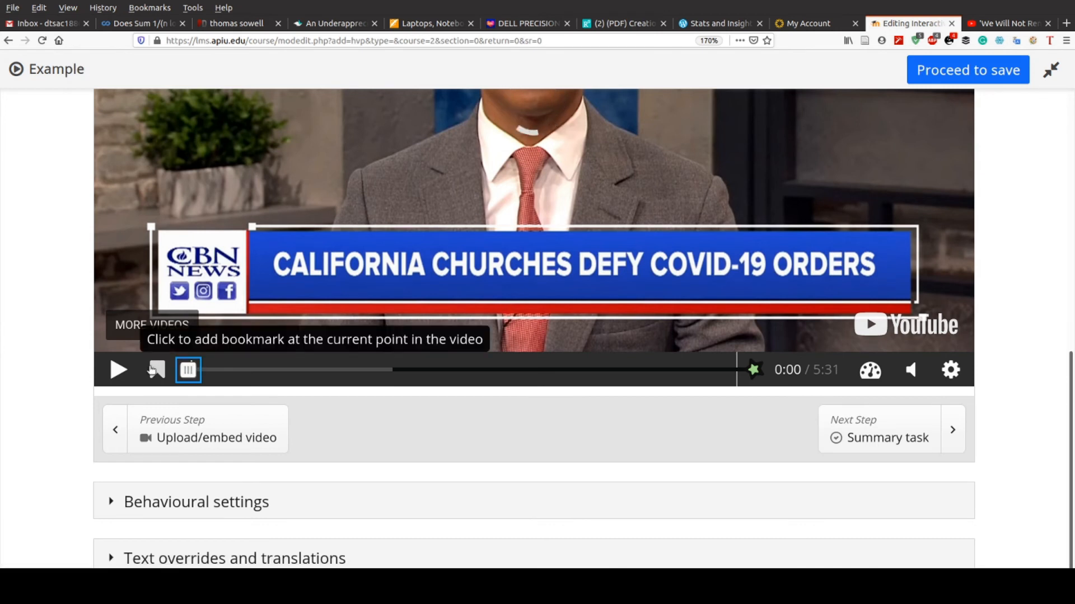
click(115, 370)
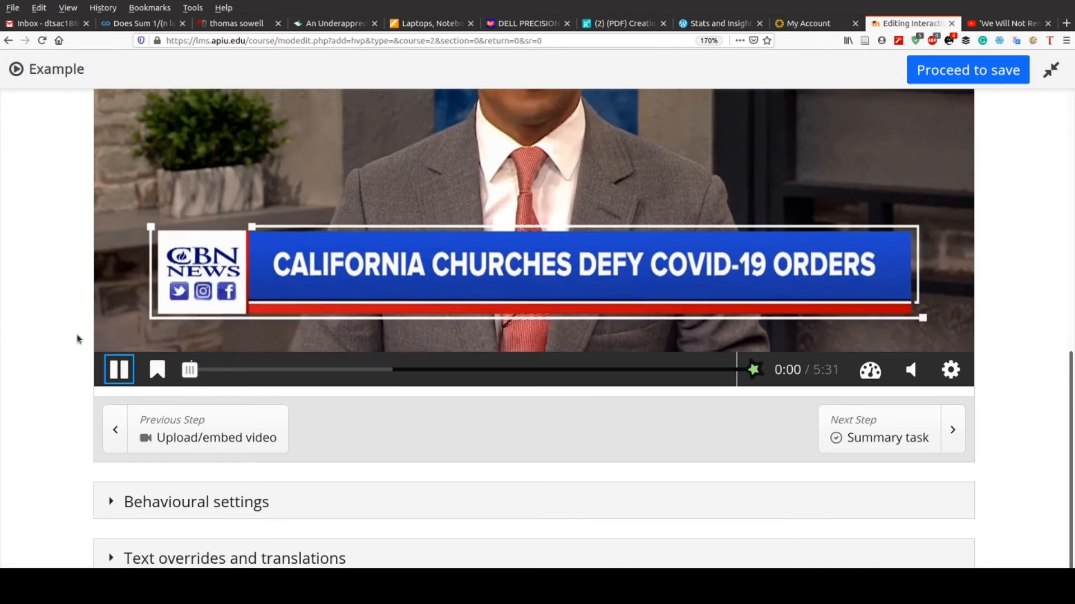
scroll(78, 338, up, 6)
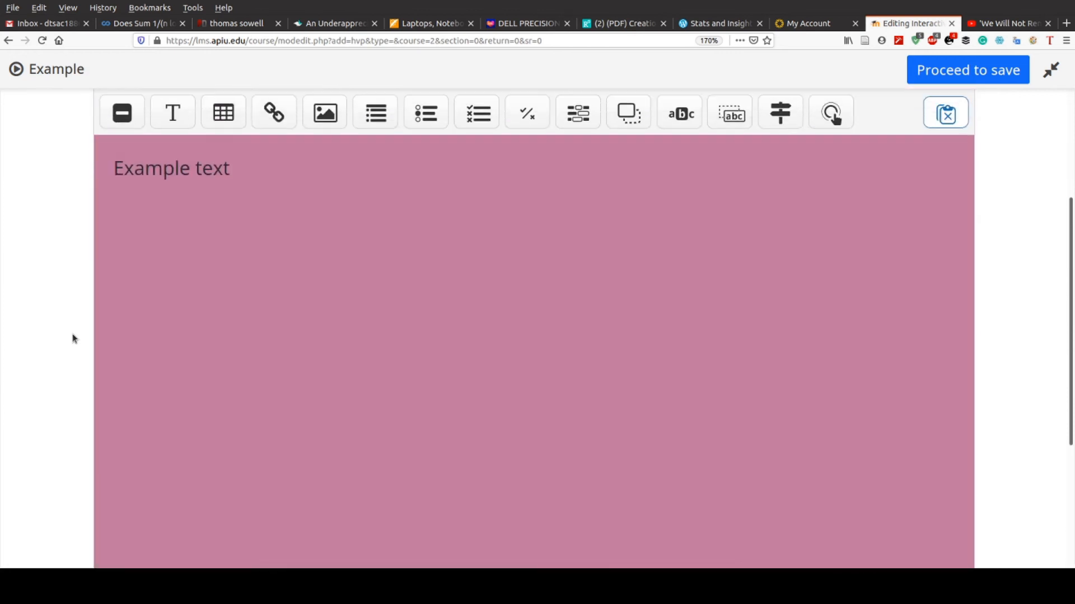
Delete the "Example text" poster from the video.
click(227, 316)
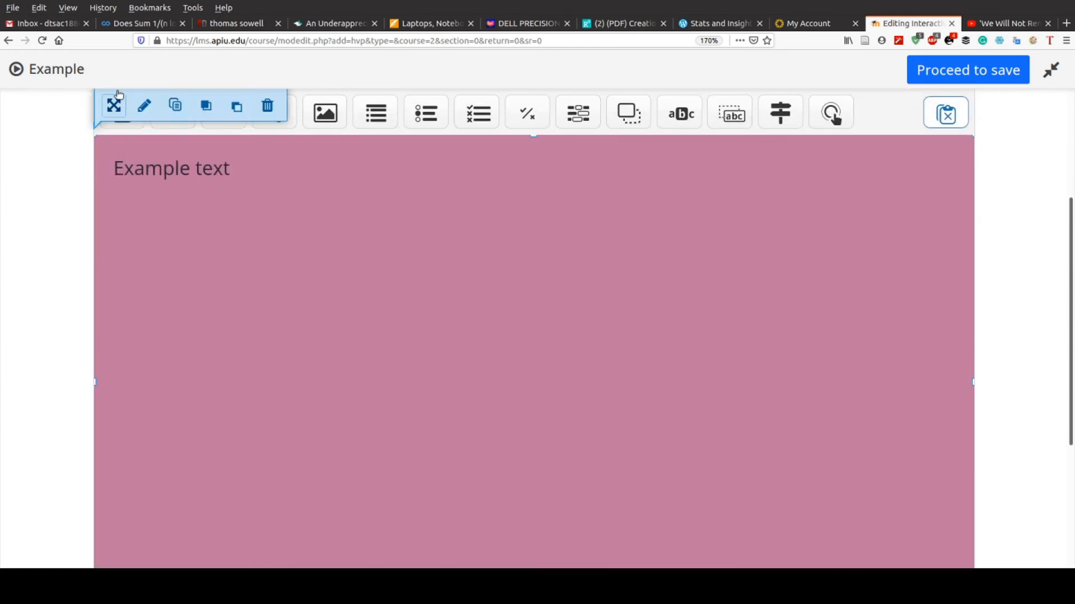
click(275, 109)
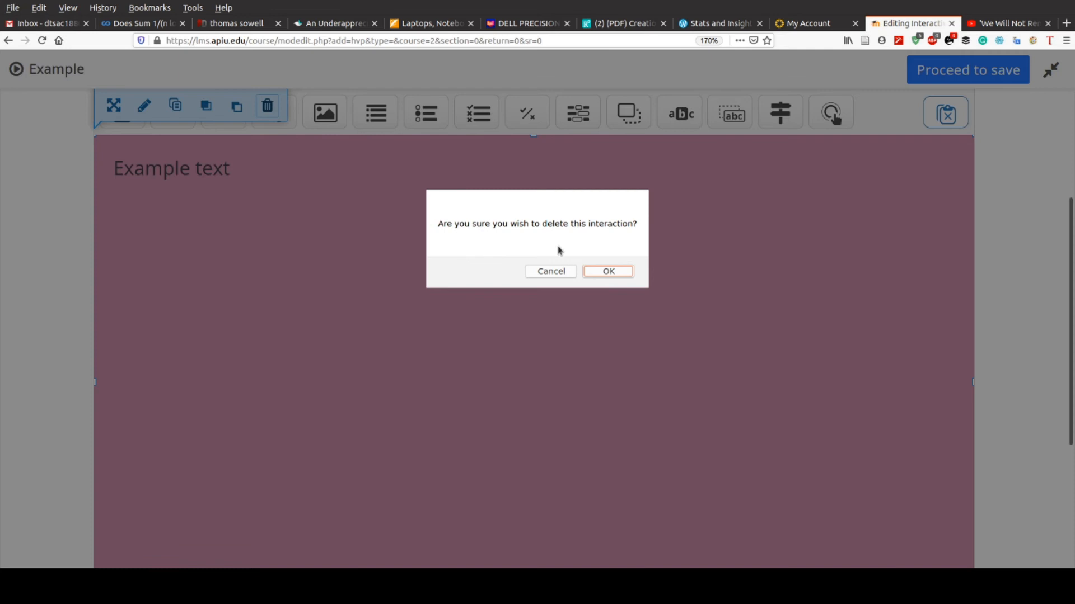
click(610, 270)
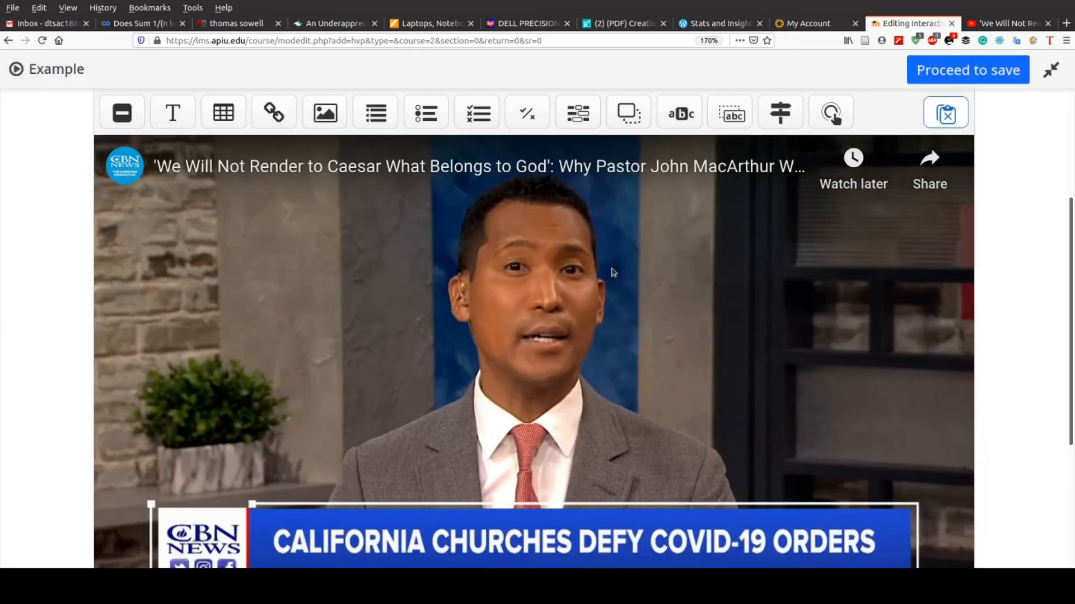
Add a Table interaction displayed as a Poster that pauses the video, keeping its default title, cell contents and white background.
click(224, 112)
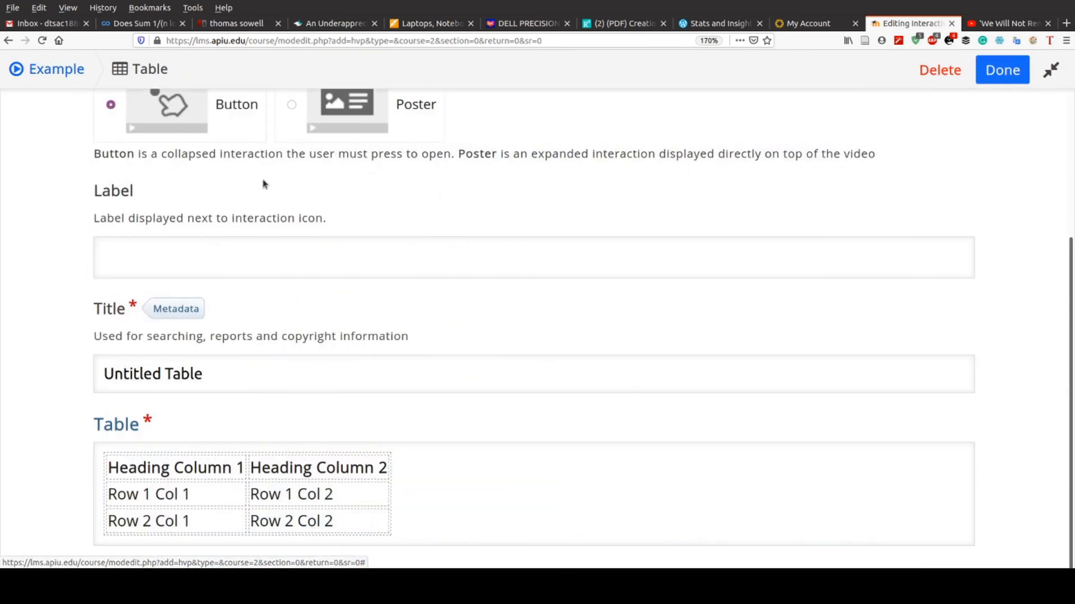
scroll(294, 243, up, 4)
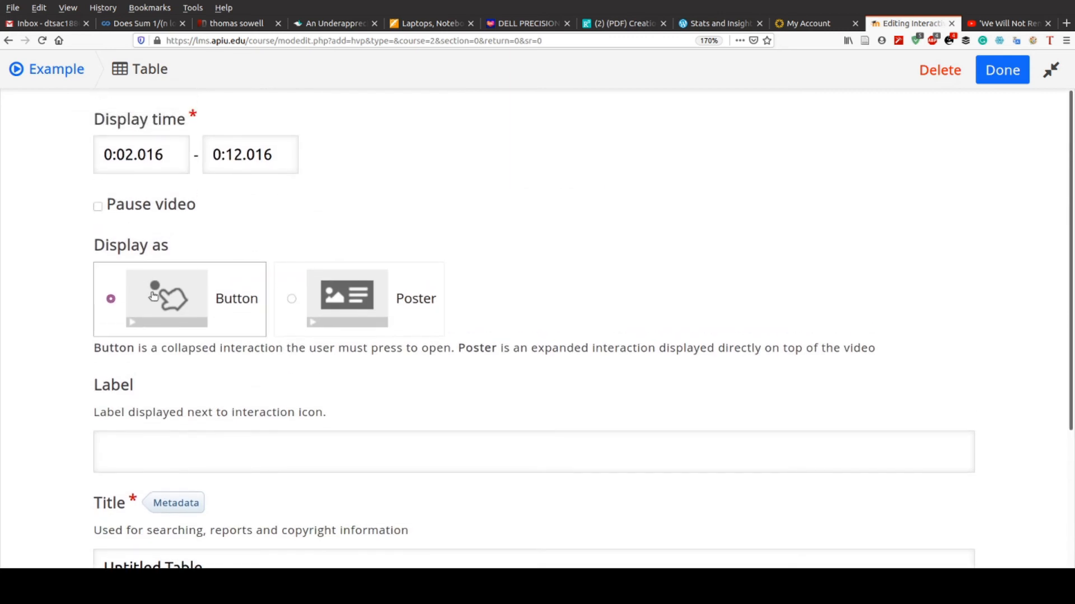
click(333, 309)
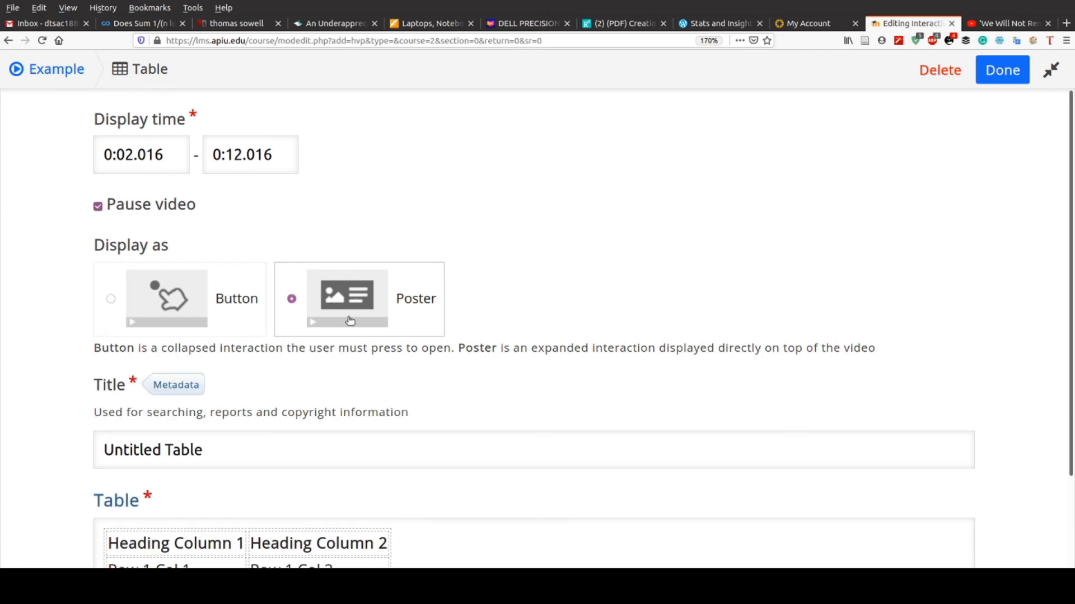
scroll(346, 315, down, 3)
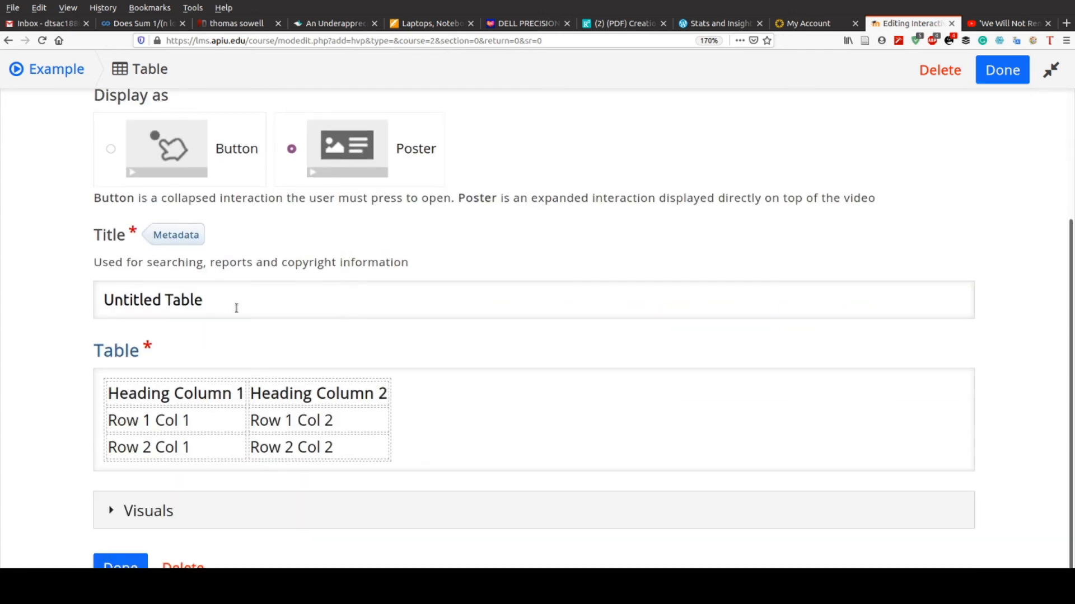
drag(223, 305, 89, 311)
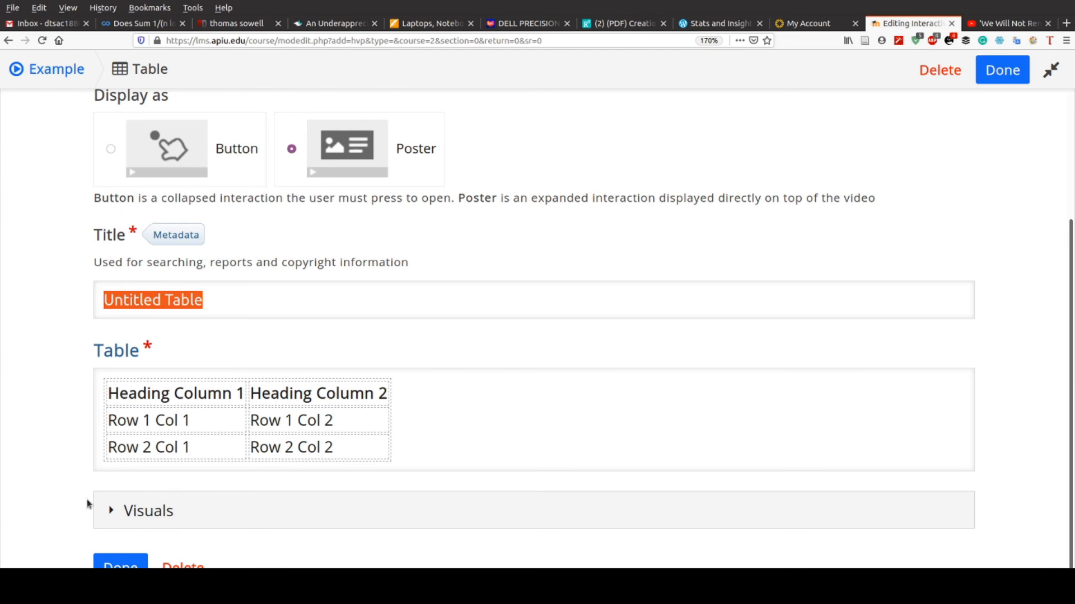
click(139, 513)
scroll(139, 515, down, 3)
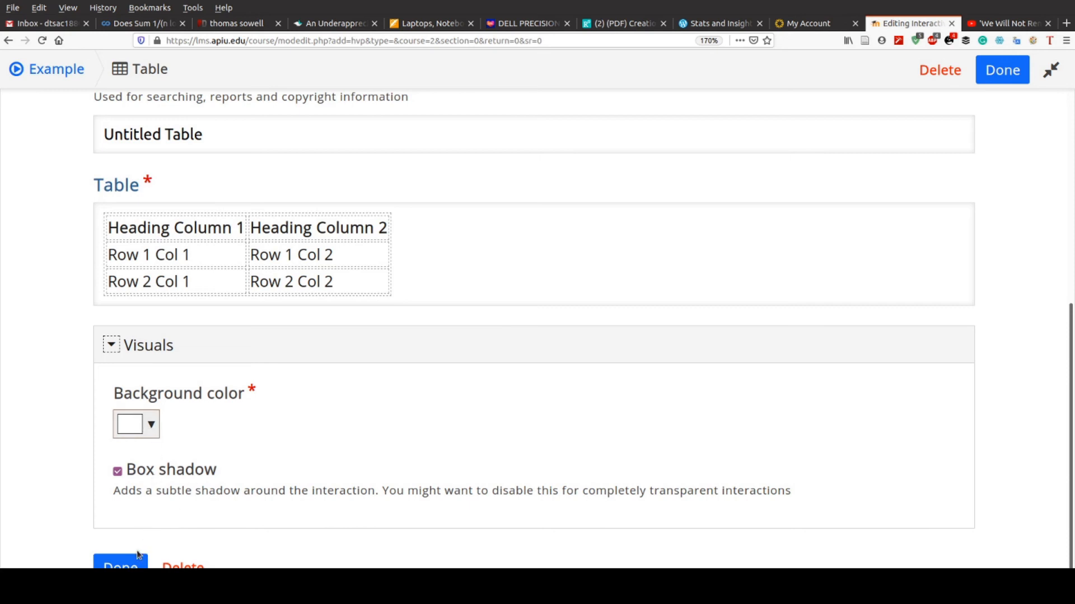
click(126, 567)
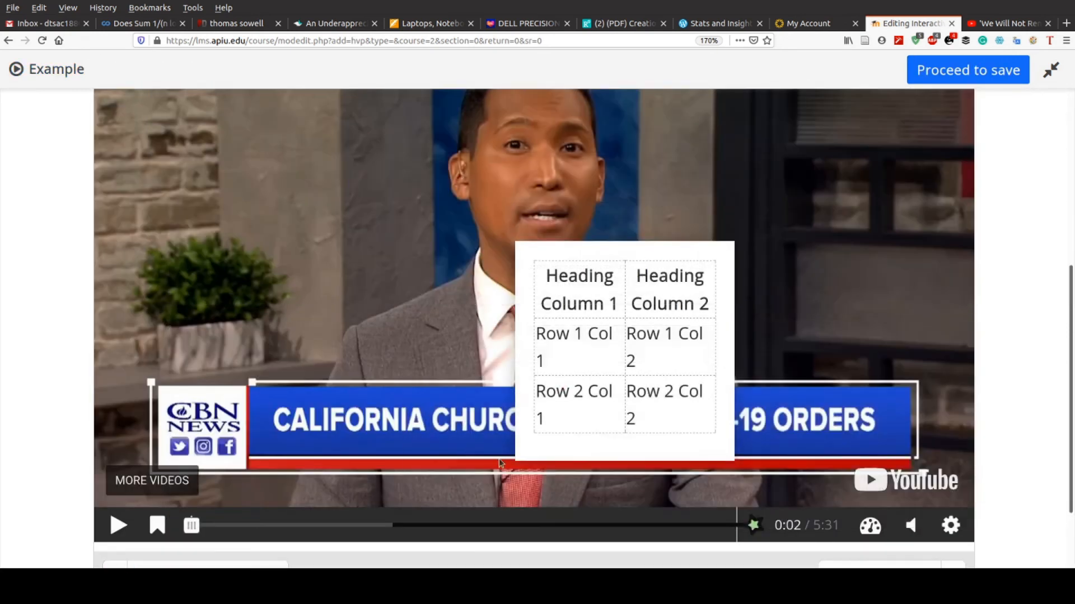
Enlarge the table poster across the full width of the video, and delete it from the video.
drag(513, 240, 94, 68)
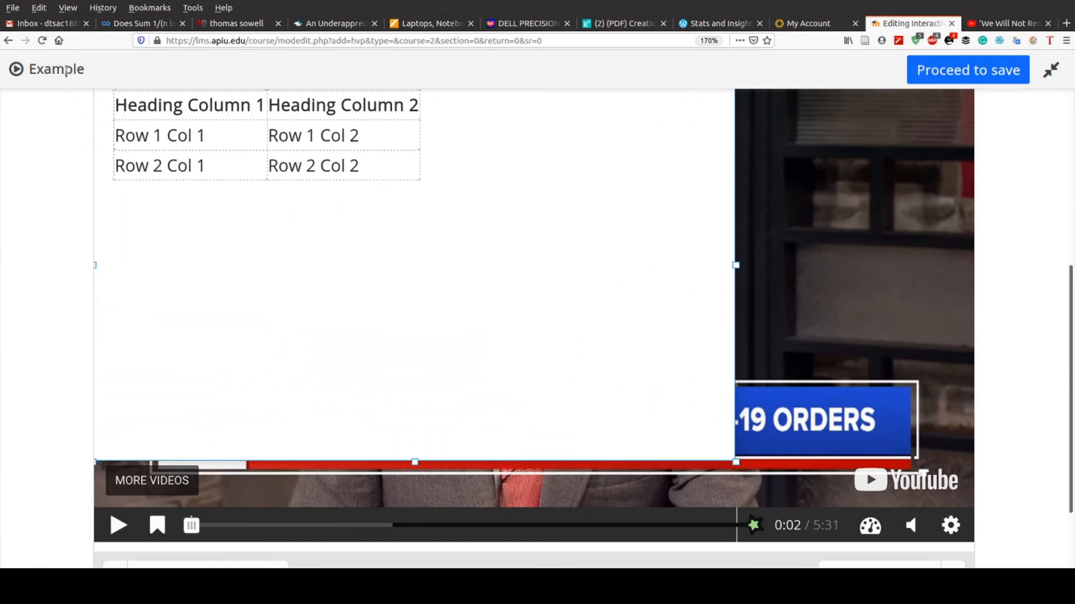
drag(736, 462, 1029, 537)
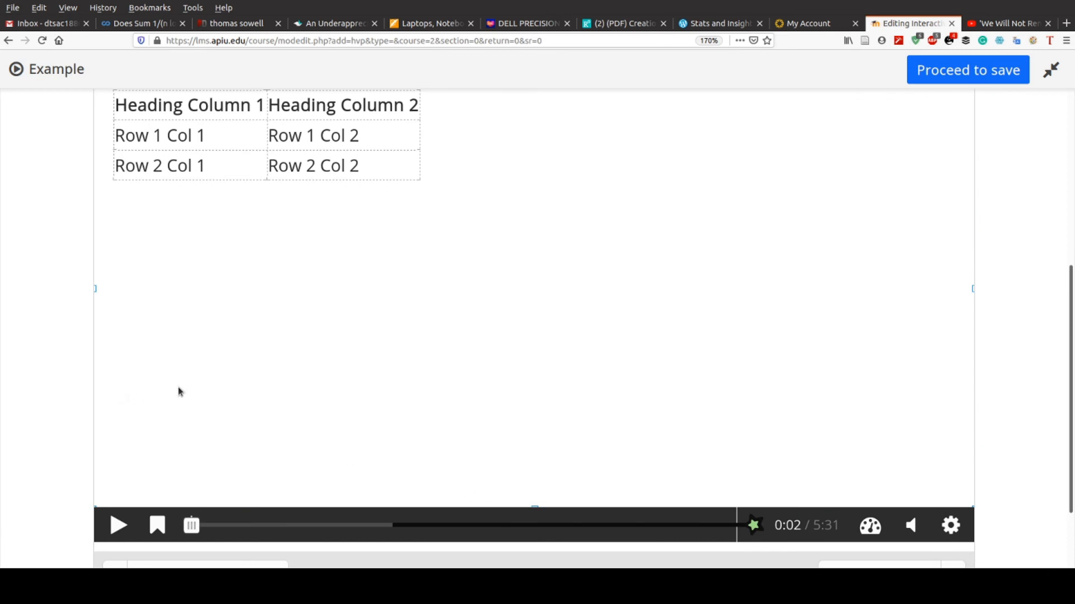
scroll(229, 399, up, 5)
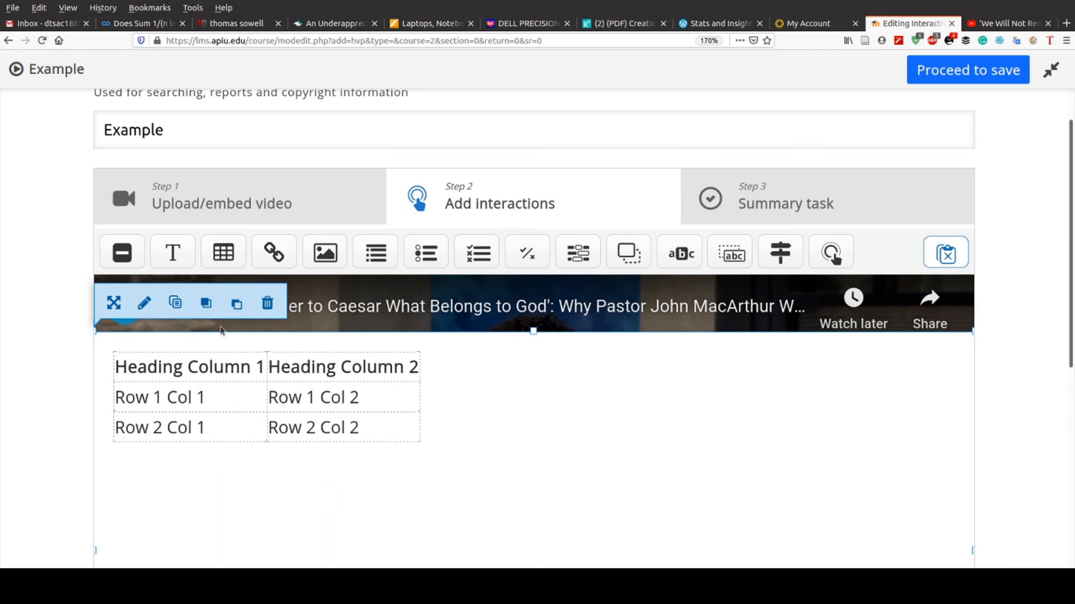
click(267, 305)
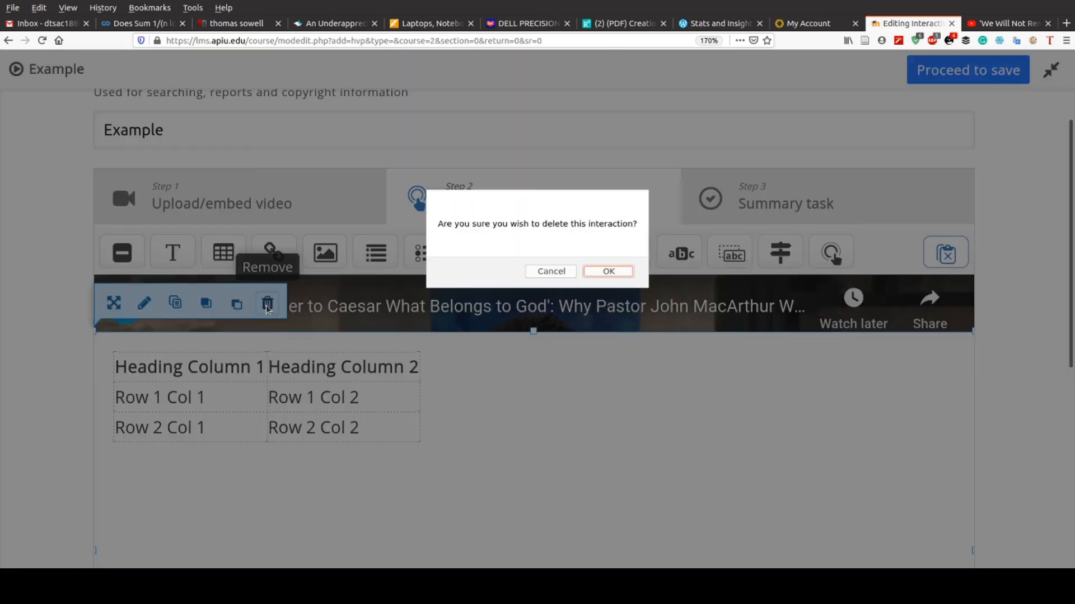
click(608, 272)
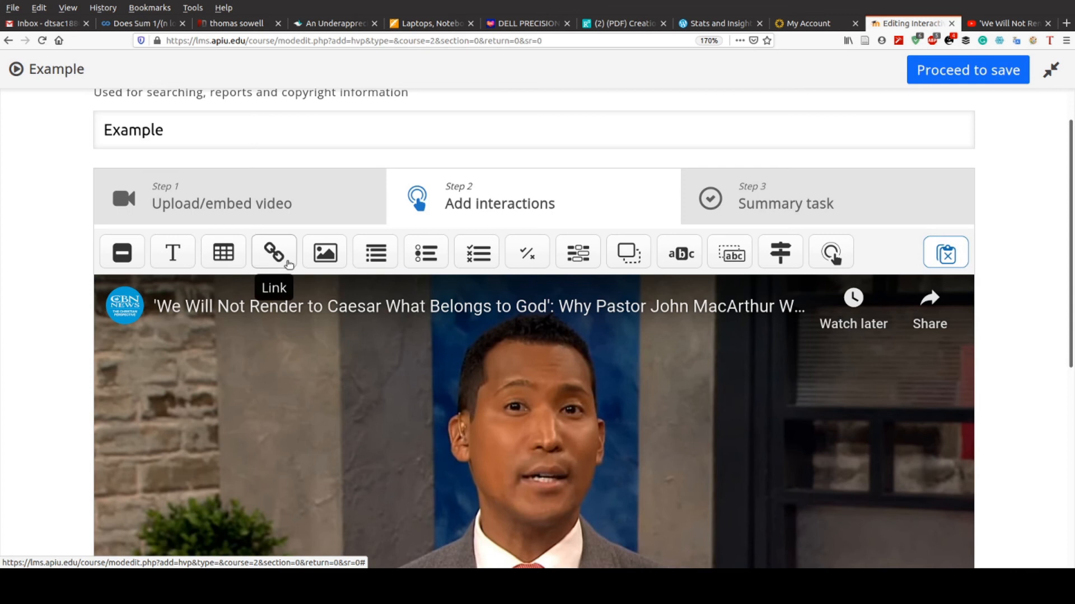
click(272, 254)
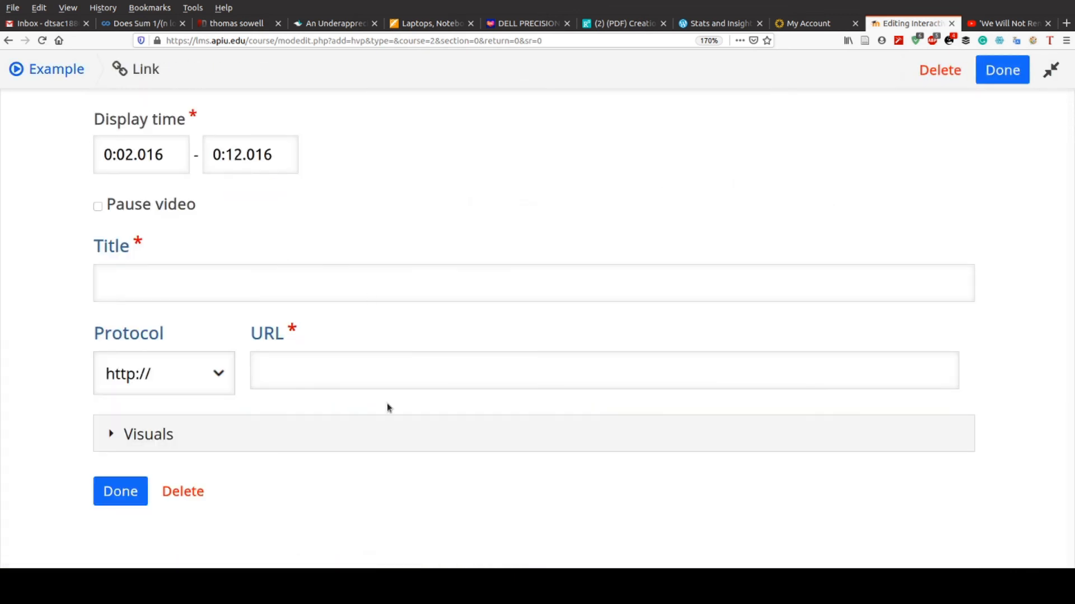
click(185, 280)
click(97, 206)
click(130, 296)
text(www.facebook.com)
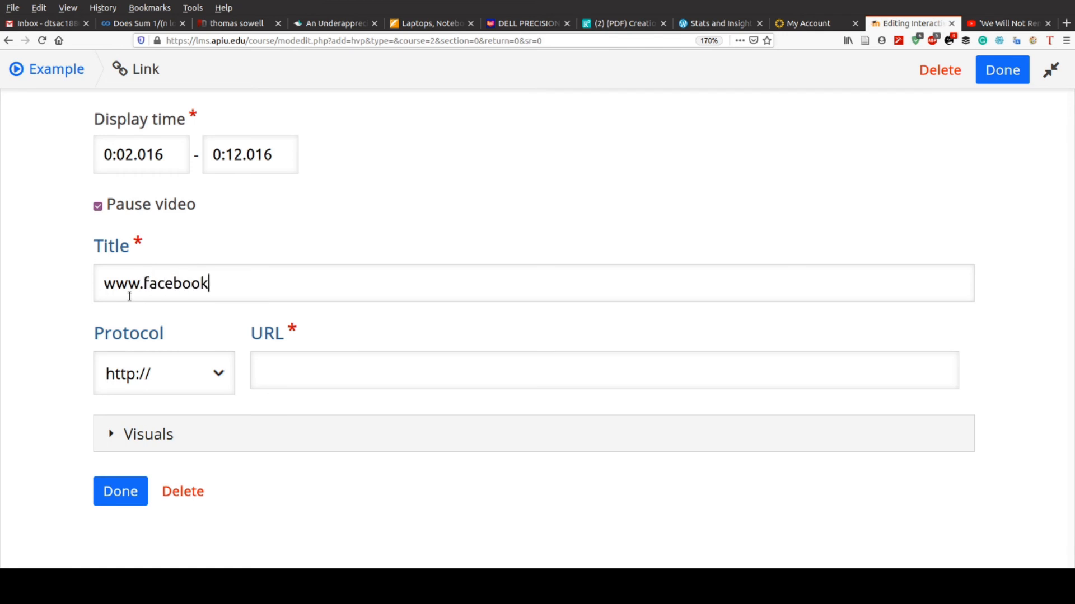
key(BackSpace)
key(BackSpace)
key(BackSpace)
key(BackSpace)
key(BackSpace)
key(BackSpace)
key(BackSpace)
key(BackSpace)
key(BackSpace)
key(BackSpace)
key(BackSpace)
key(BackSpace)
text(youtu)
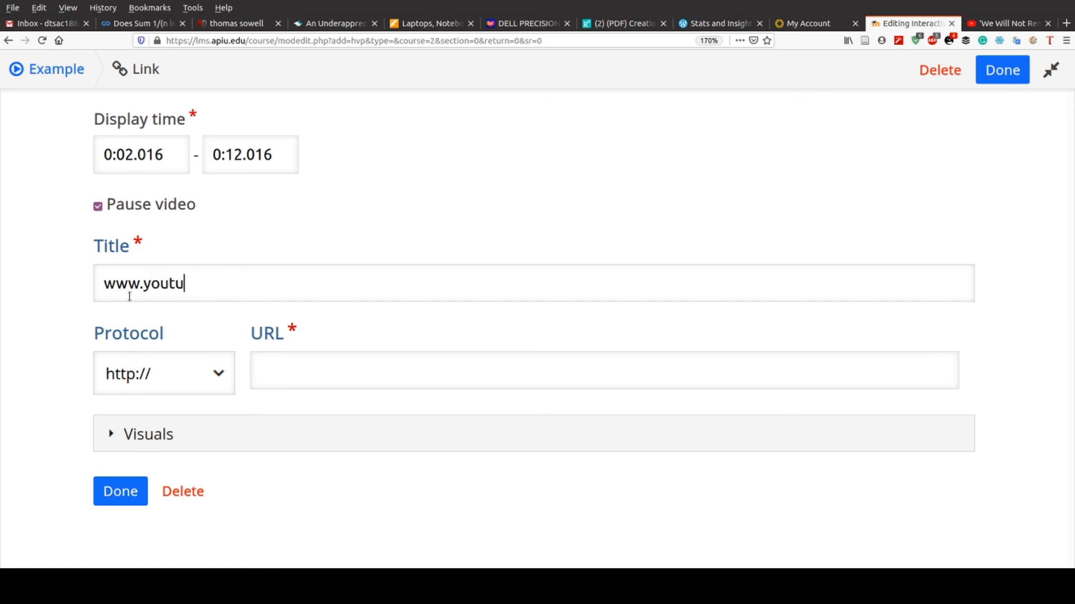
text(be.com)
triple_click(209, 295)
key(ctrl+c)
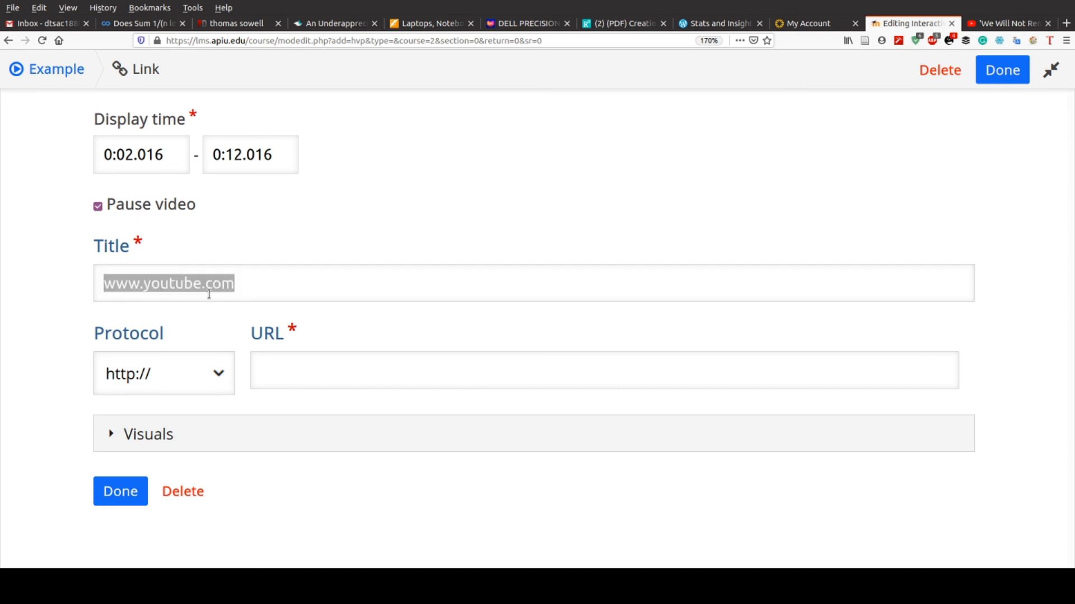
click(285, 376)
key(ctrl+v)
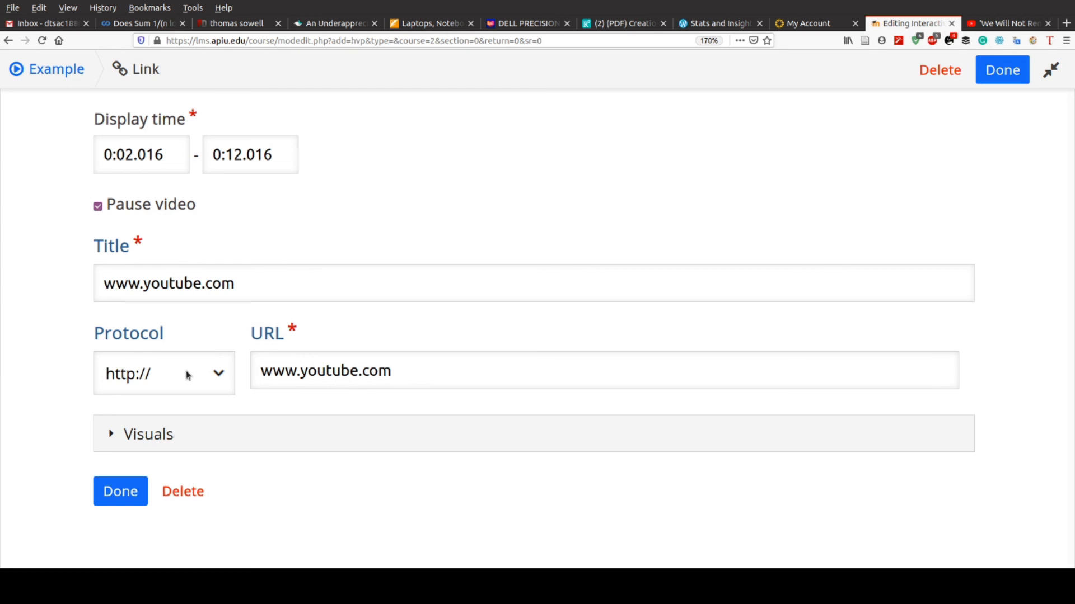
click(120, 491)
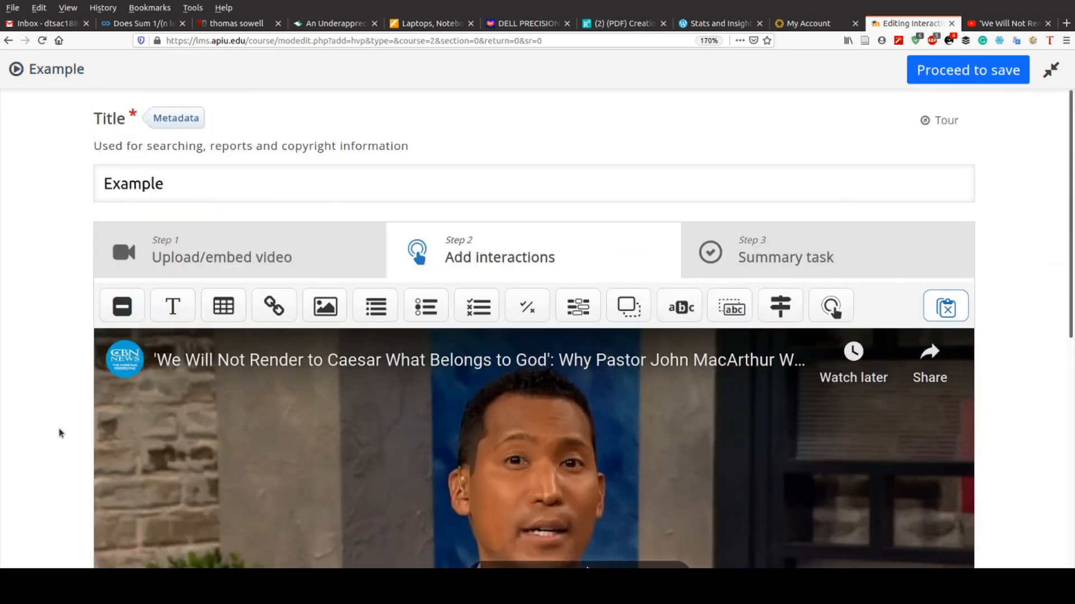
Review the title, protocol and URL settings of the link interaction placed on the video, and return to the video editor.
scroll(61, 434, down, 5)
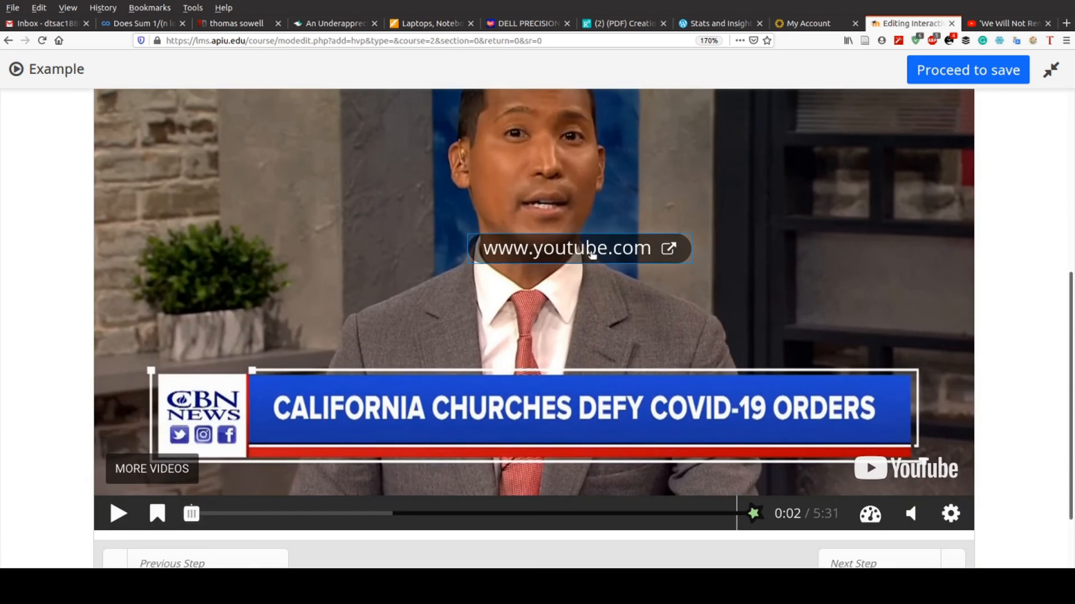
click(593, 254)
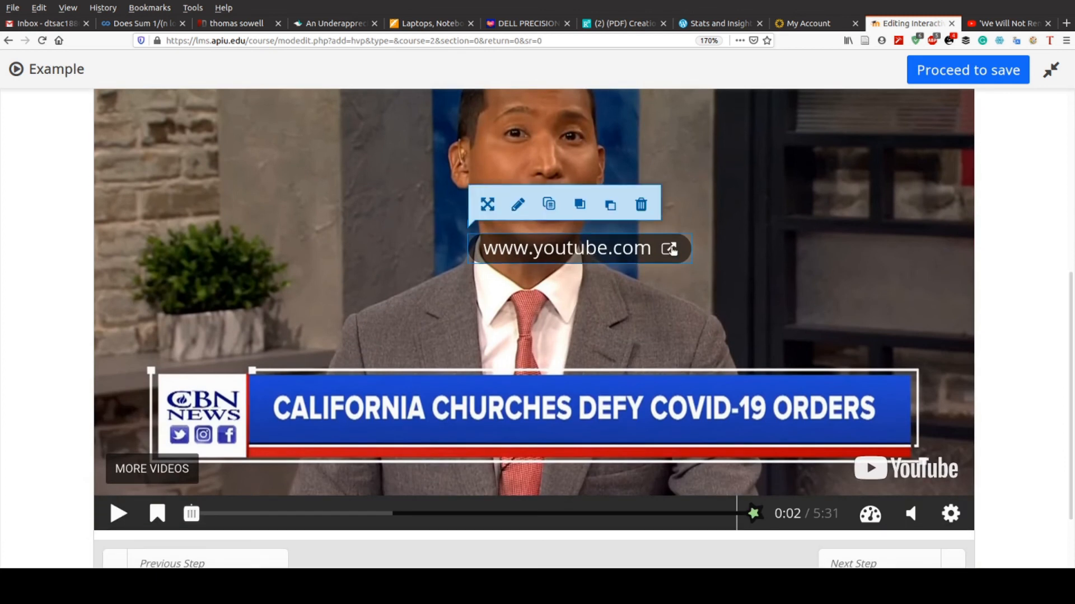
double_click(580, 246)
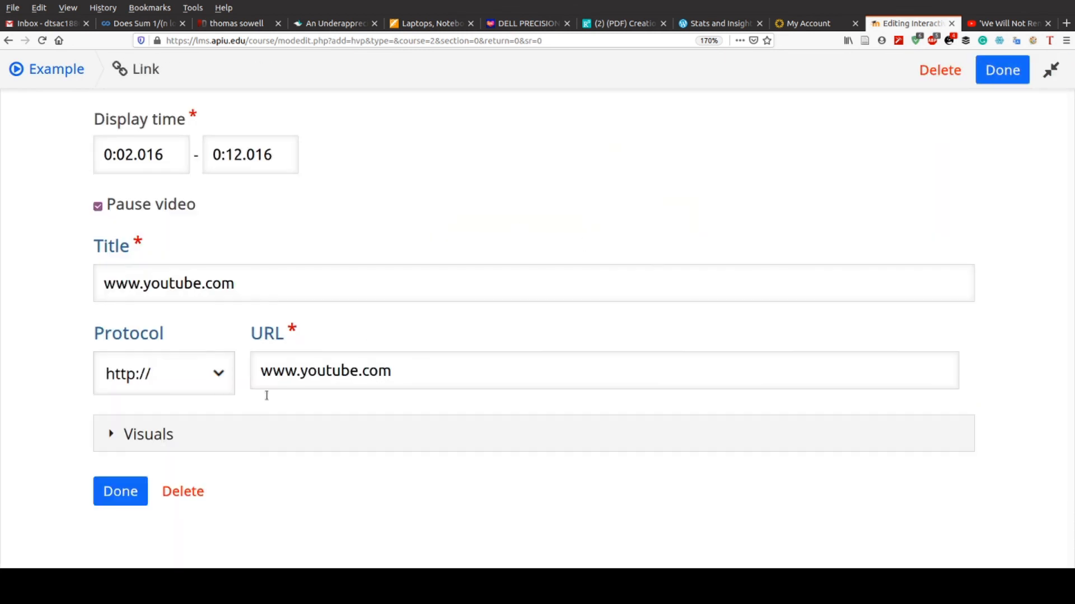
click(122, 490)
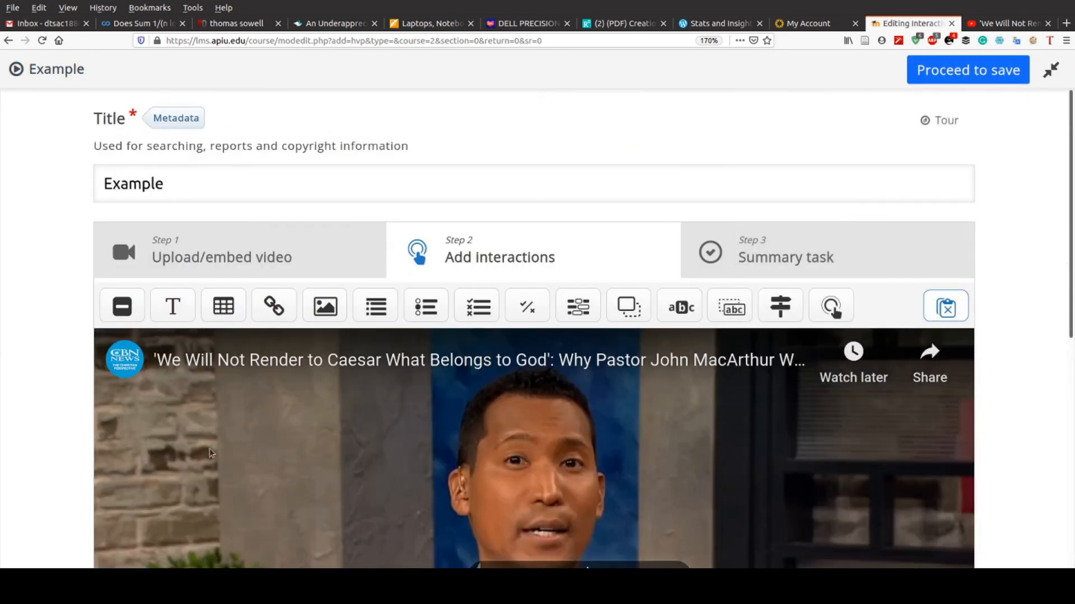
Change the title of the link interaction on the video to "Go to Youtube".
scroll(408, 396, down, 5)
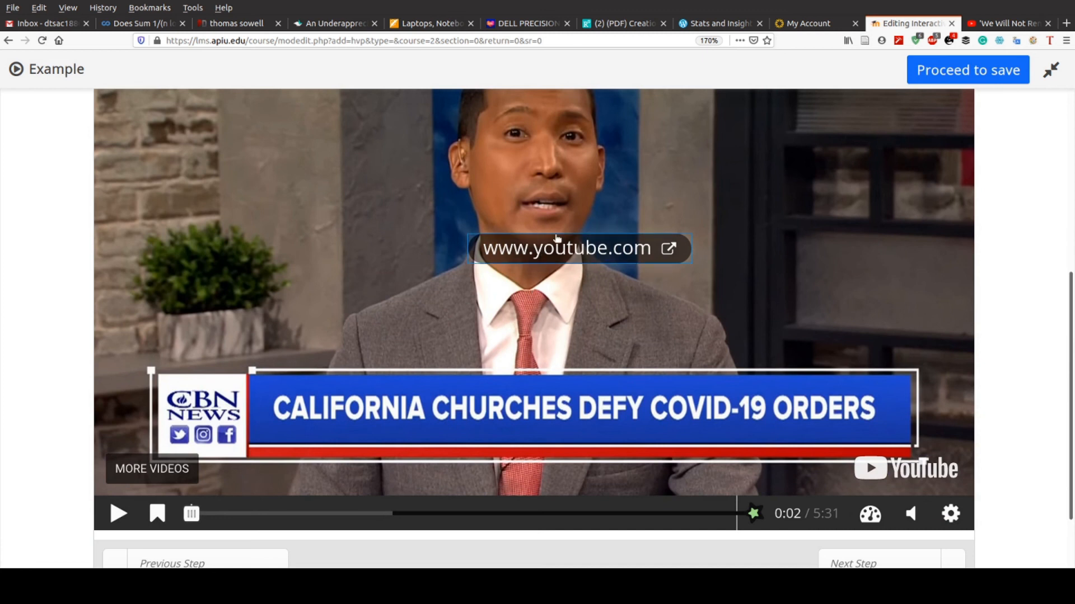
click(529, 249)
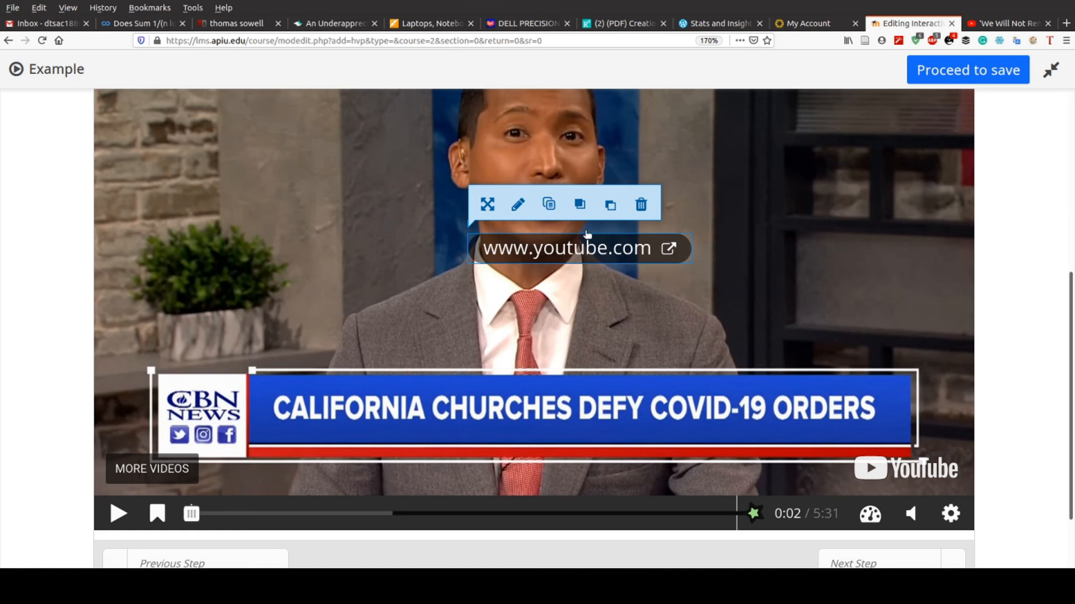
click(518, 205)
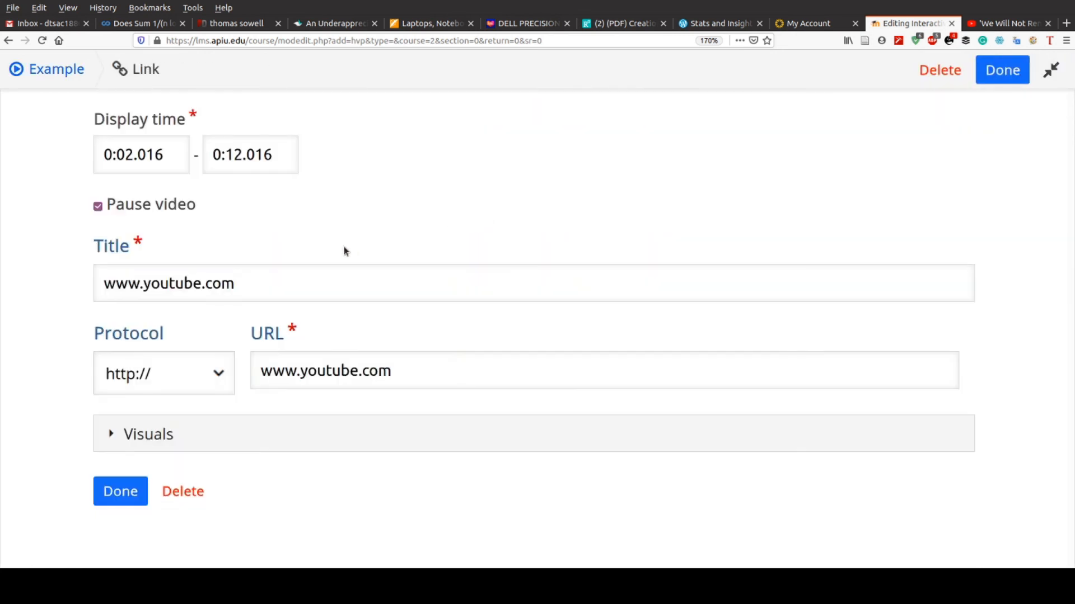
triple_click(194, 283)
text(G)
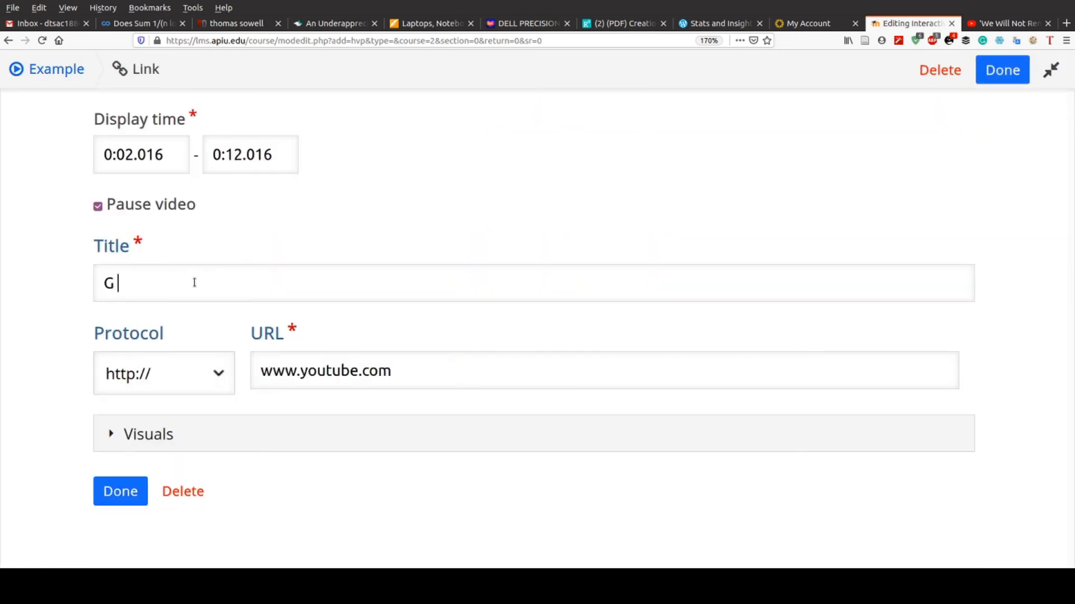
text(o to Youtuve)
key(BackSpace)
key(BackSpace)
text(be)
click(121, 490)
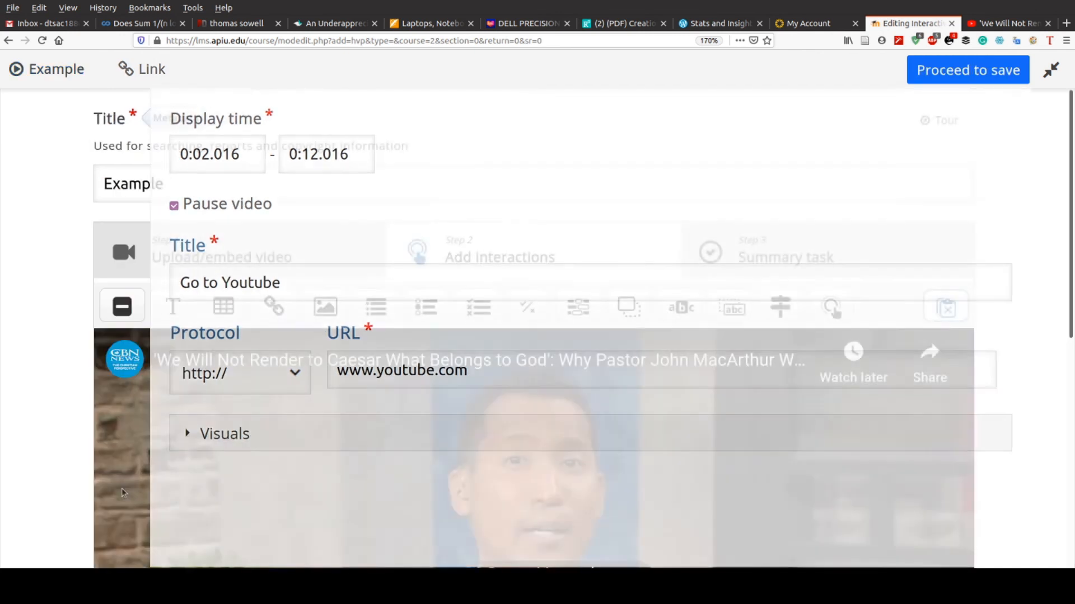
scroll(518, 386, down, 5)
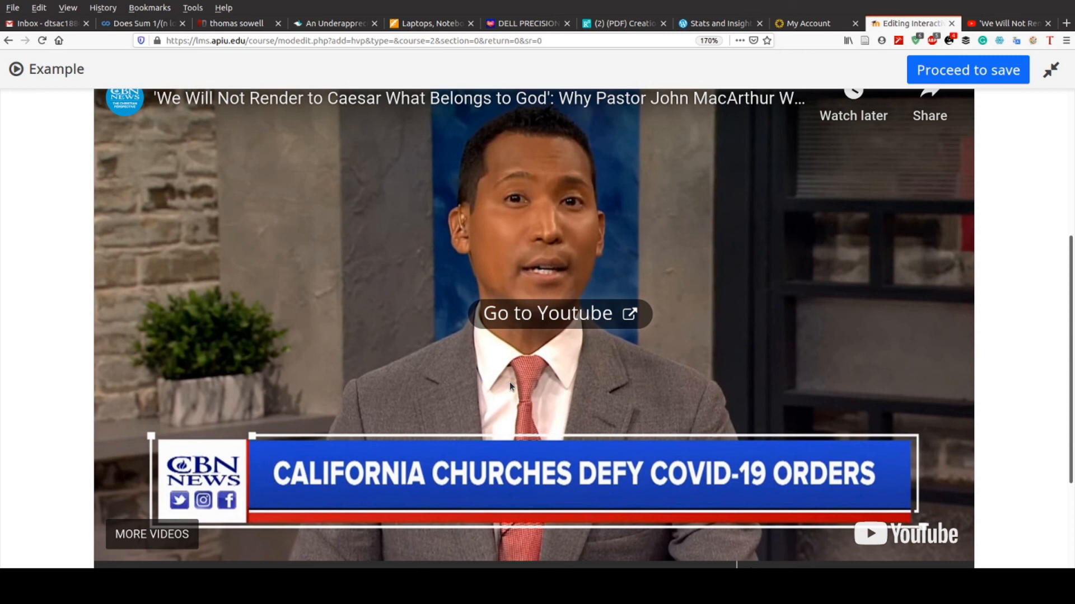
Examine the embedded video's title, description, poster image and text track settings, and return to adding interactions.
scroll(509, 382, up, 3)
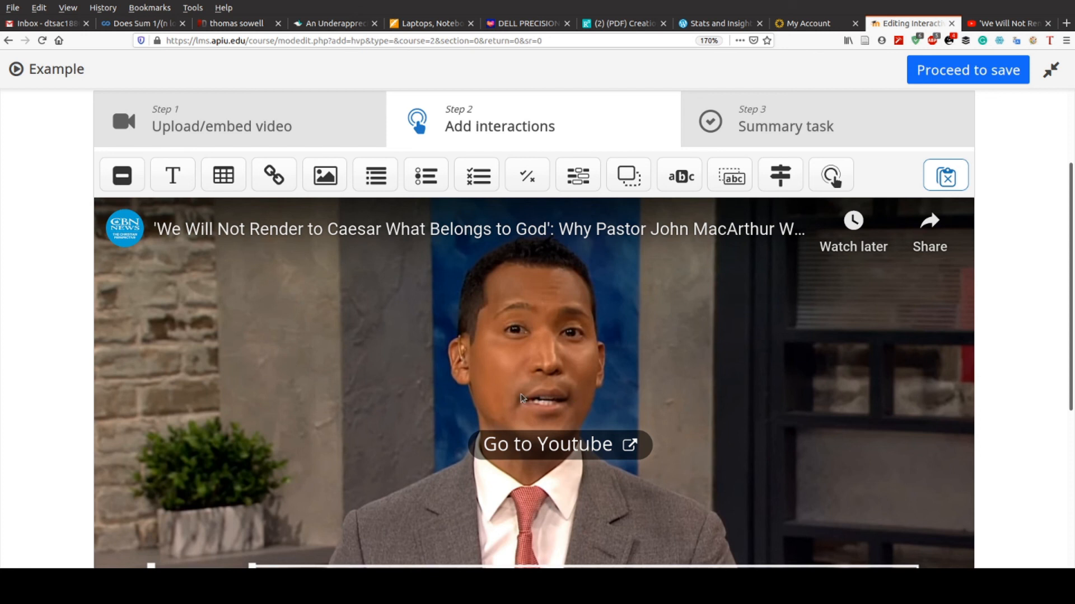
click(253, 139)
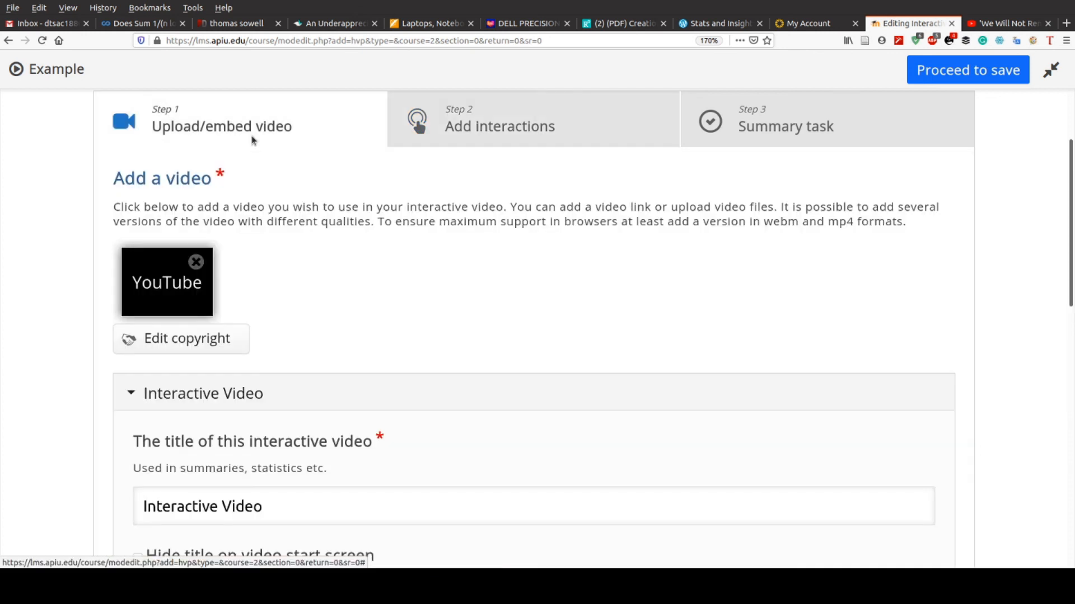
scroll(204, 286, down, 2)
scroll(204, 285, down, 4)
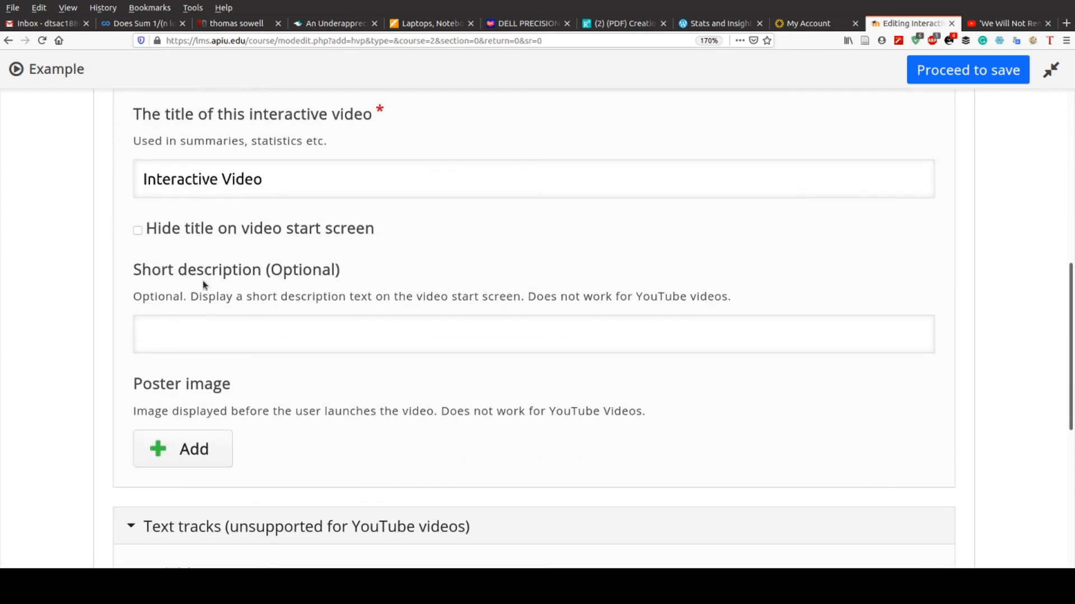
scroll(205, 285, up, 1)
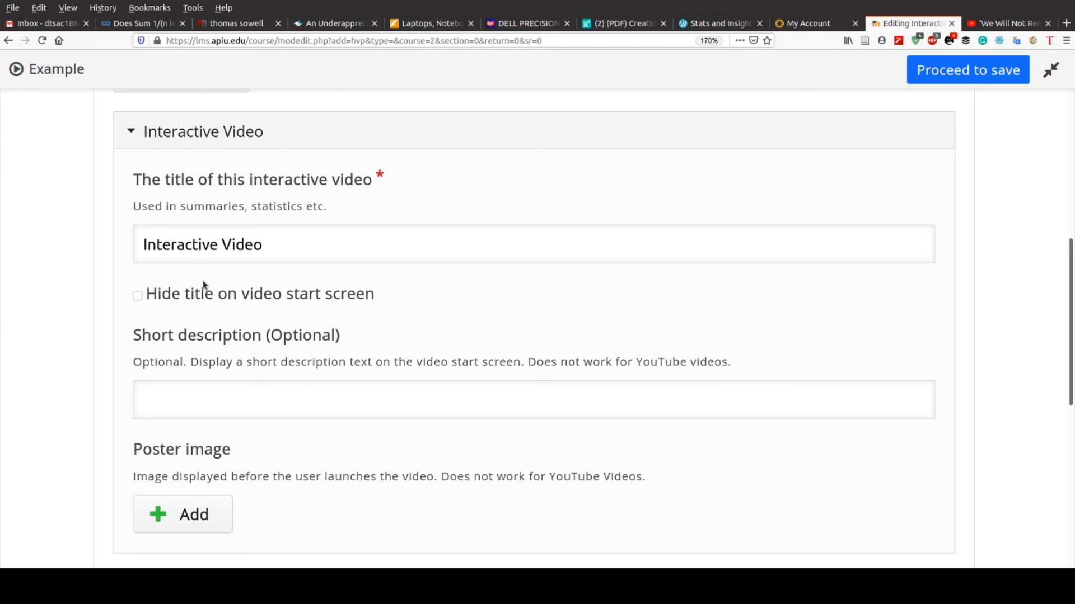
scroll(204, 285, down, 6)
scroll(202, 280, up, 3)
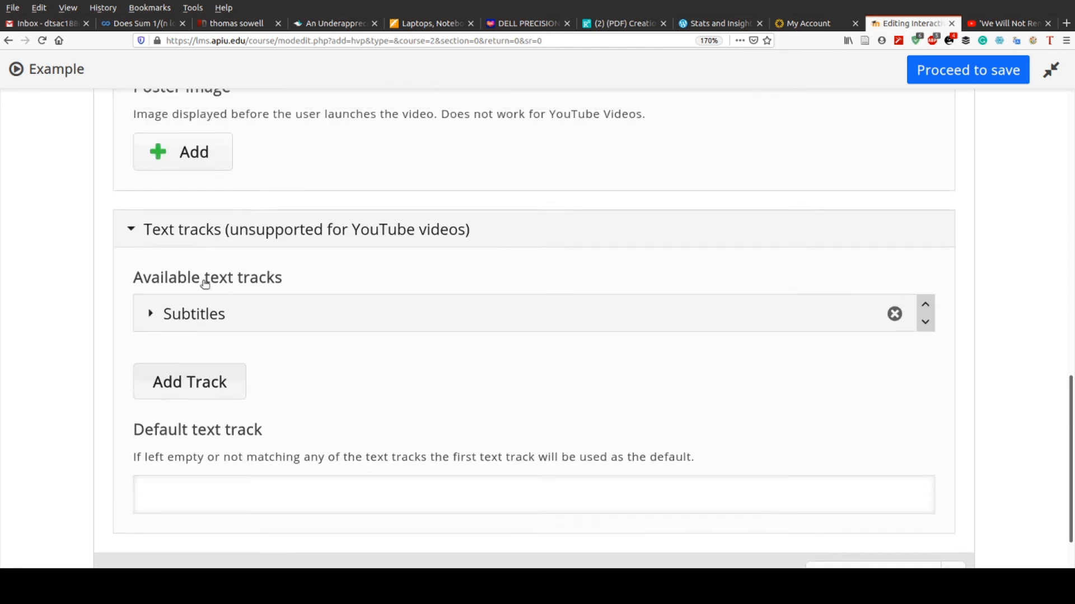
scroll(203, 281, down, 5)
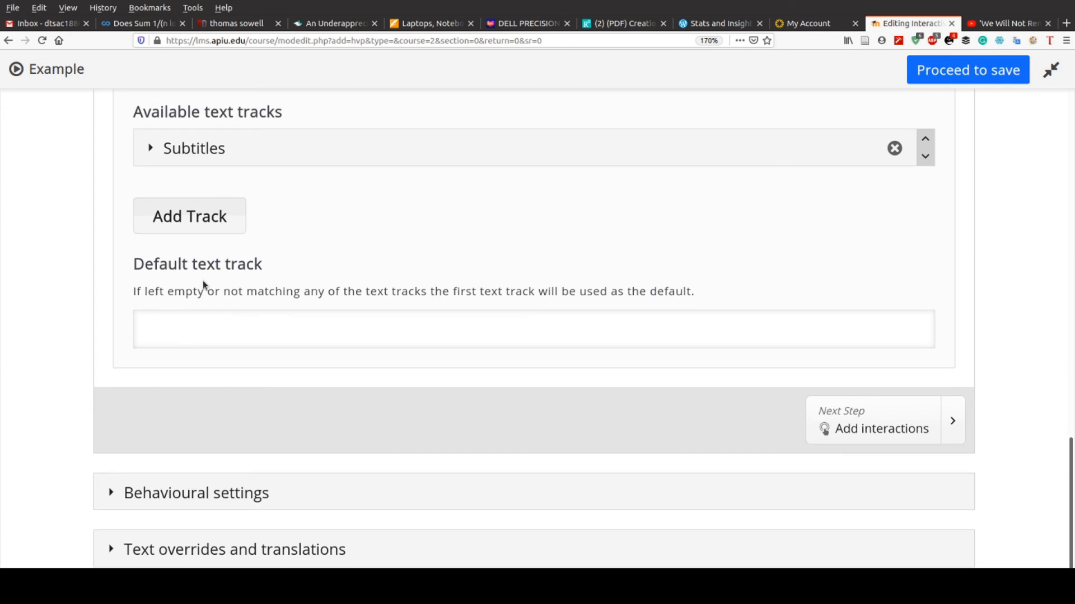
scroll(203, 283, up, 6)
scroll(202, 280, up, 8)
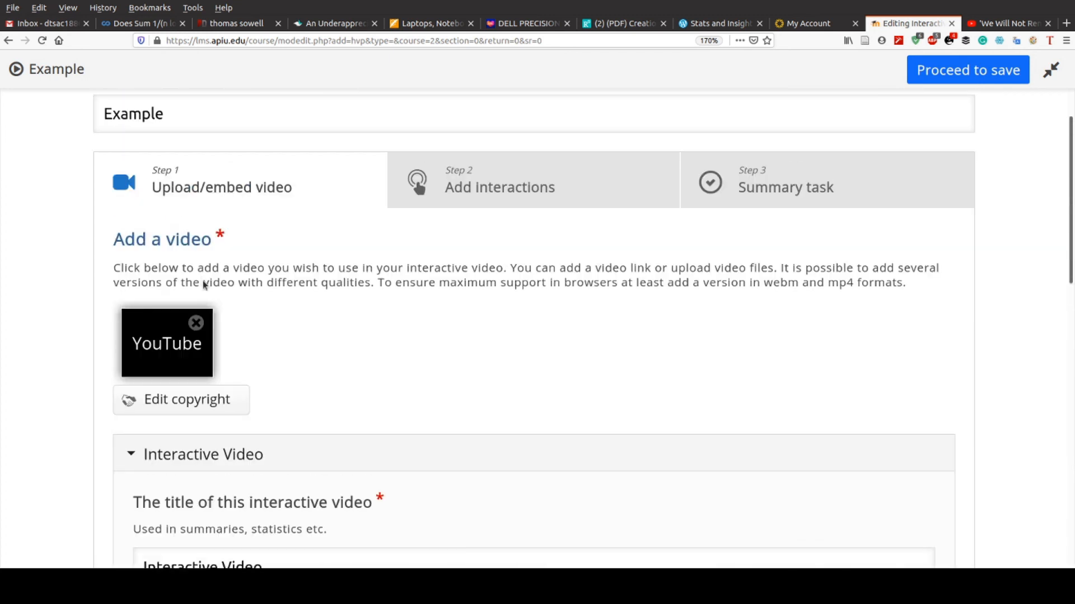
click(500, 191)
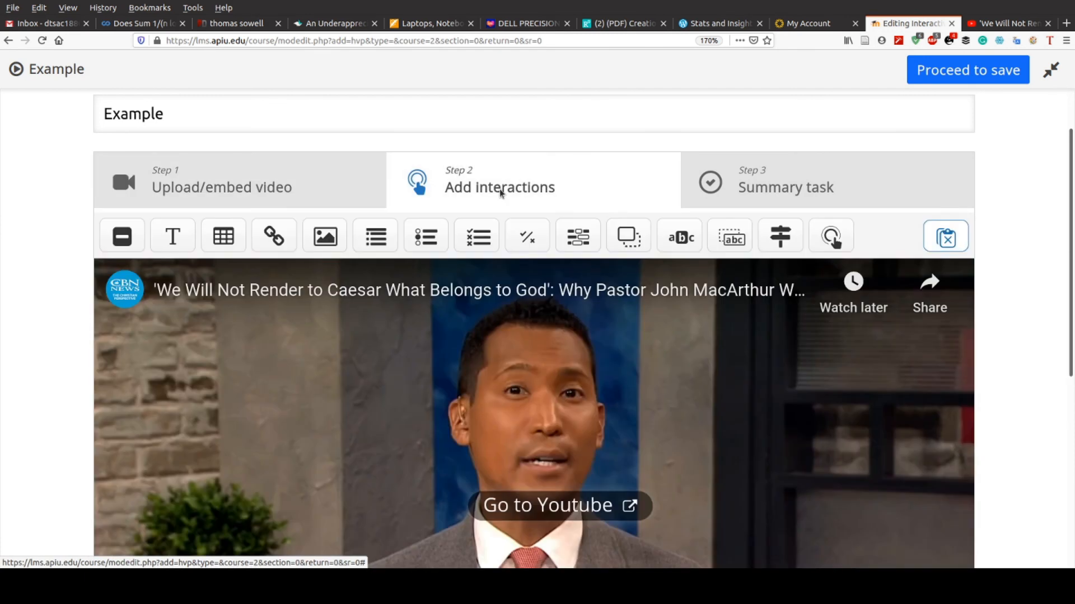